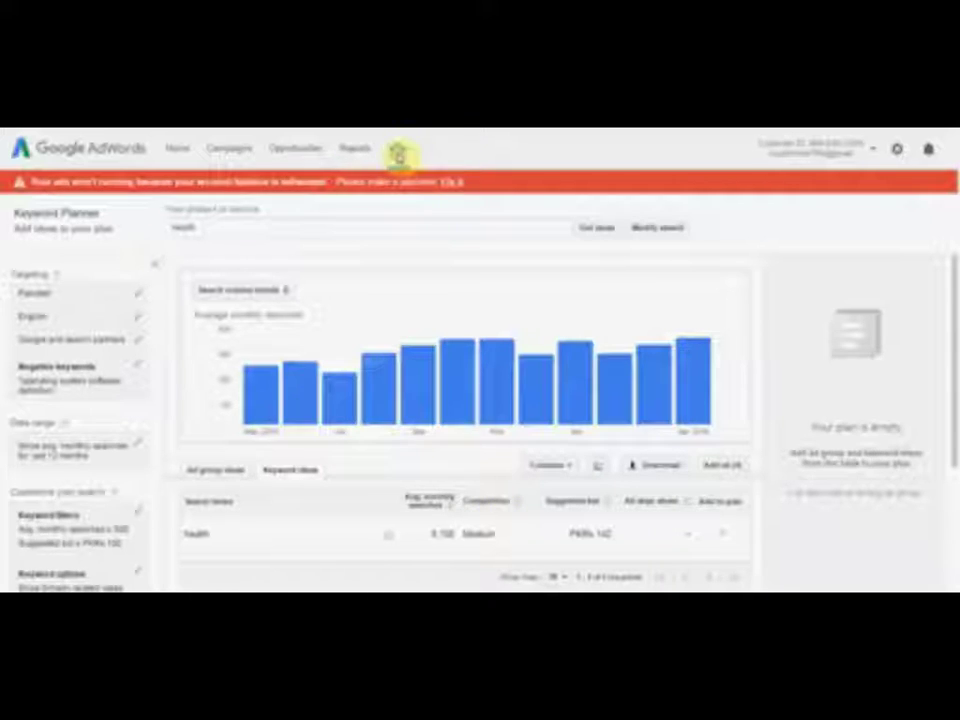
- Open Keyword Planner's start page and expand the search for new keywords using a phrase, website or category
left_click(399, 150)
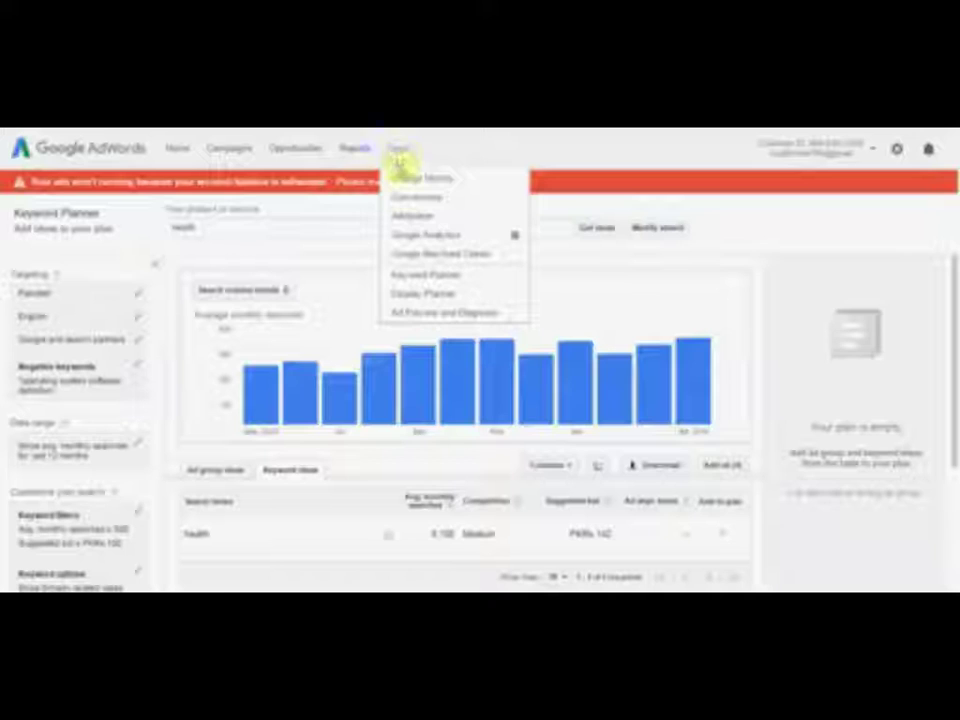
left_click(423, 277)
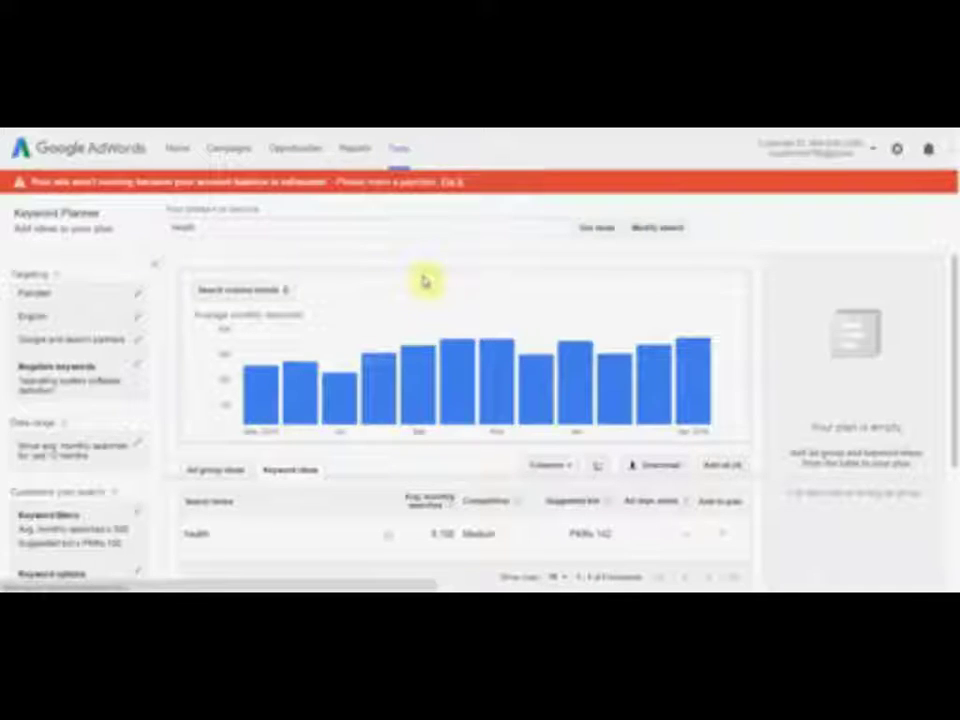
left_click(243, 390)
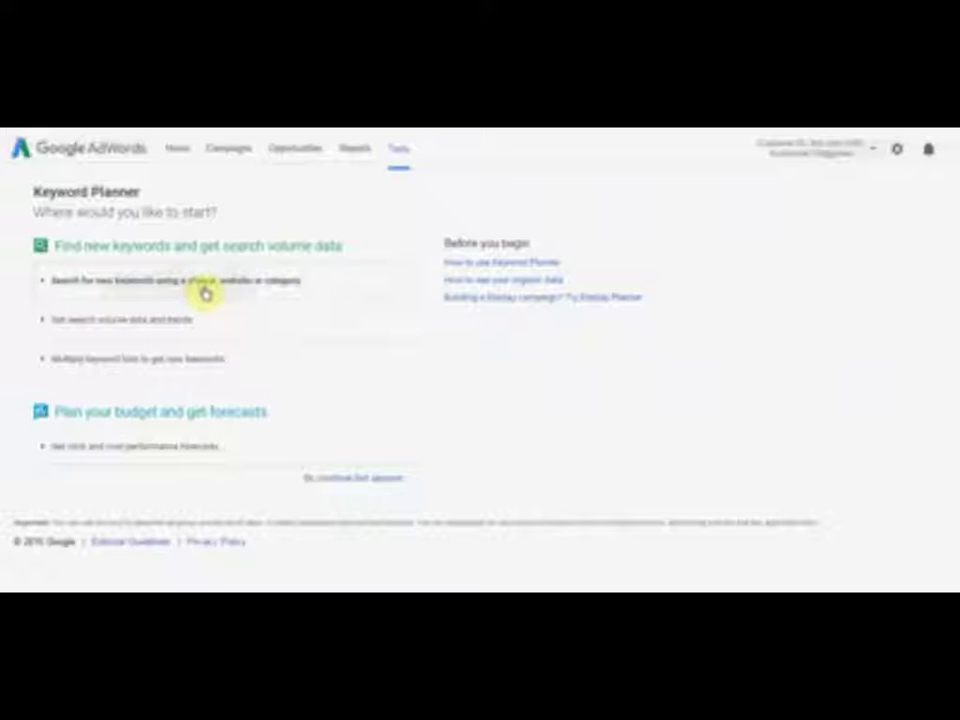
left_click(205, 293)
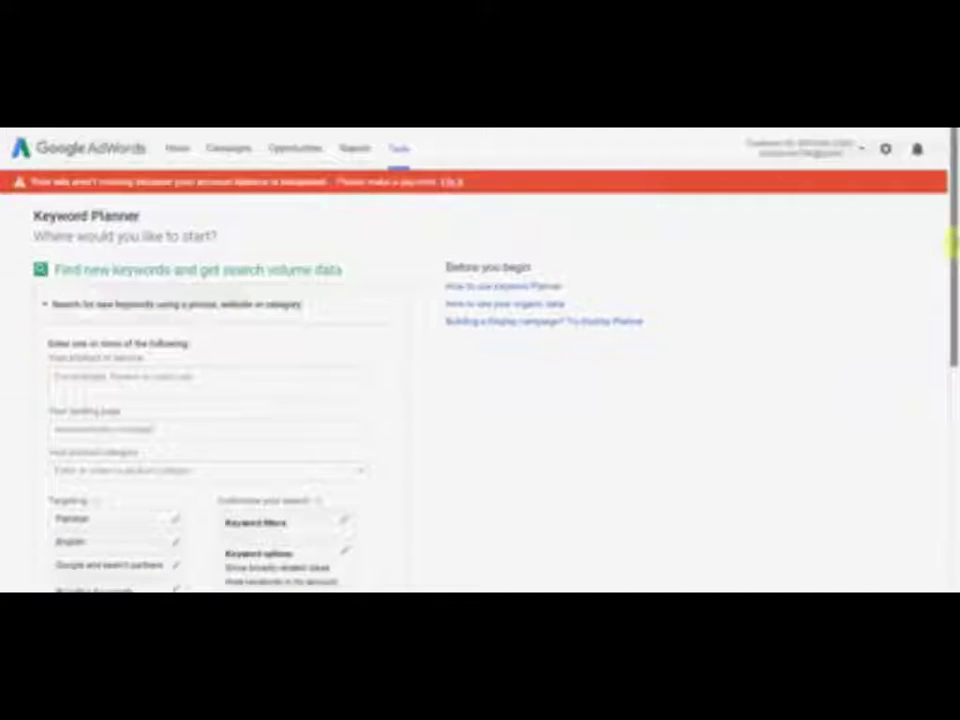
- Replace the targeted location Pakistan with United States and save the location targeting
scroll(950, 300, "down", 3)
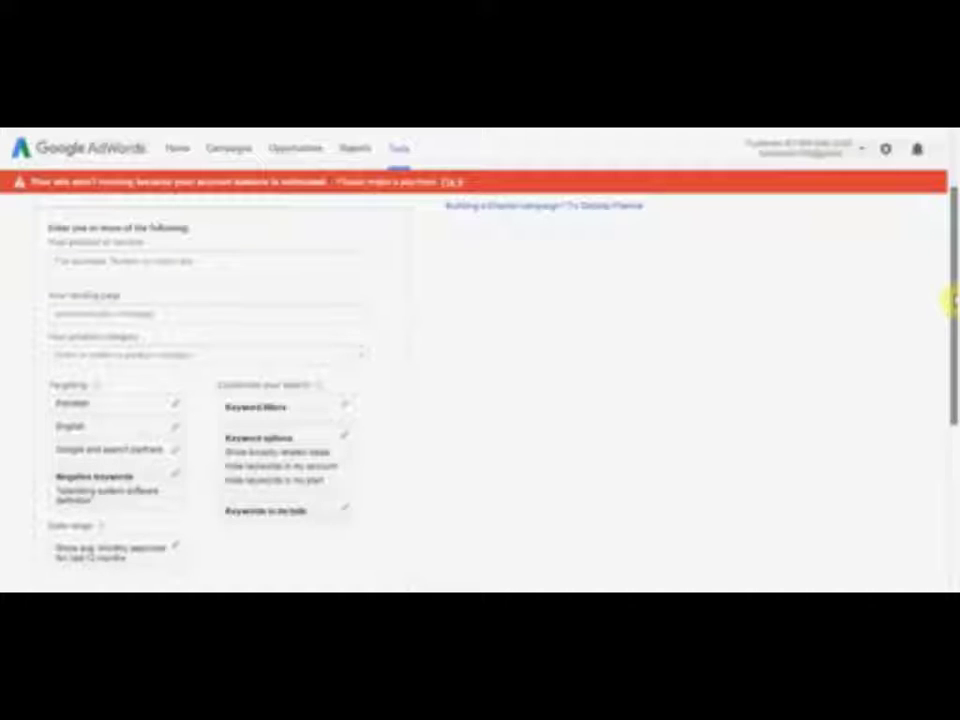
left_click(178, 406)
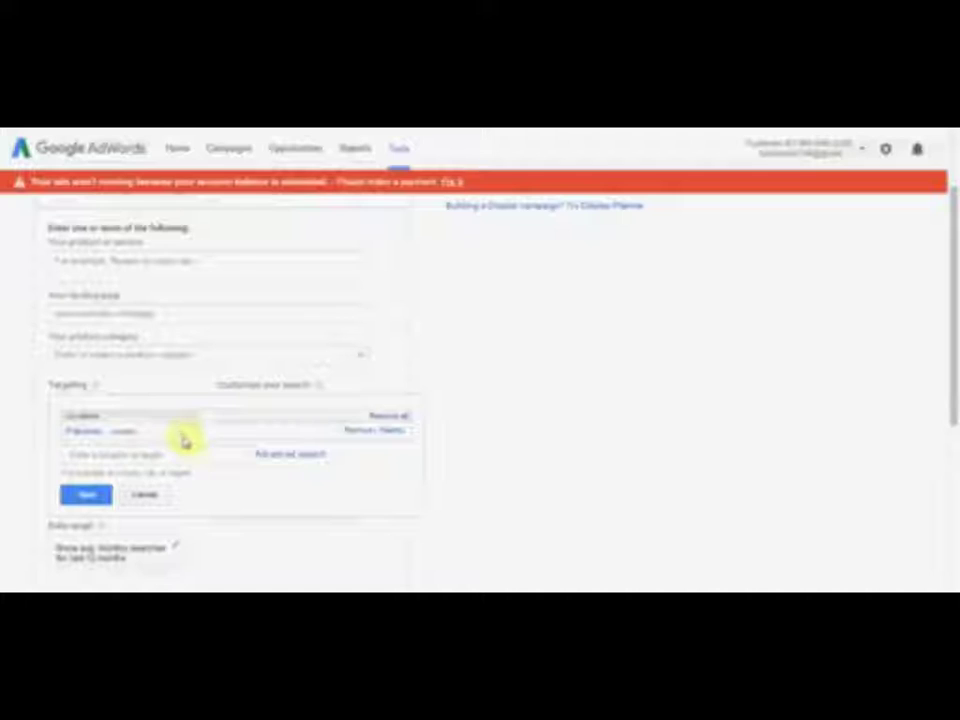
left_click(360, 435)
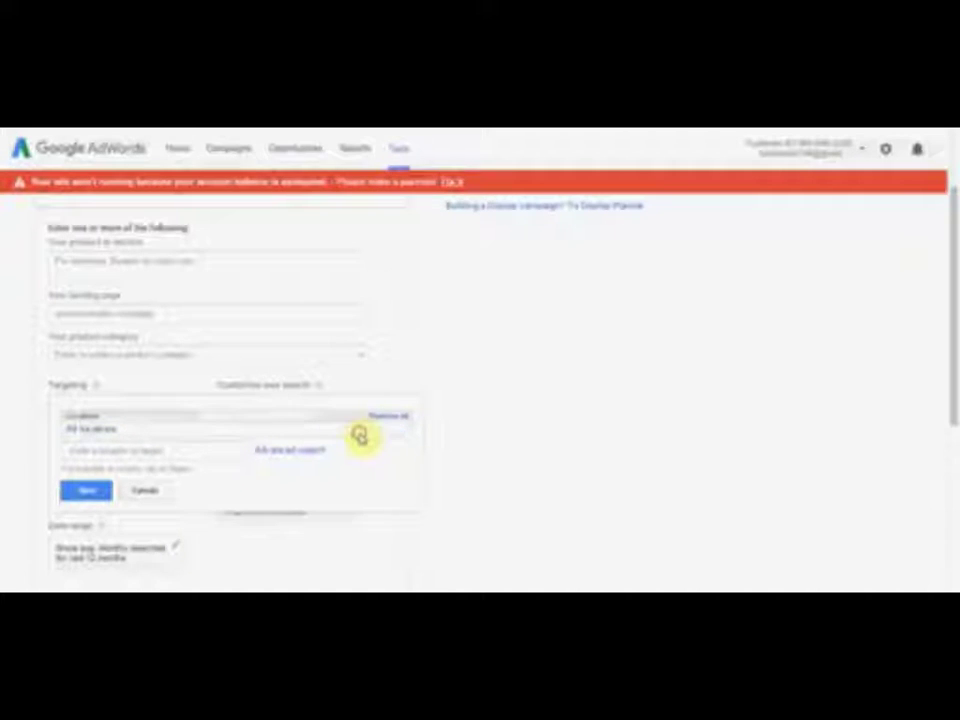
left_click(194, 450)
type("uni")
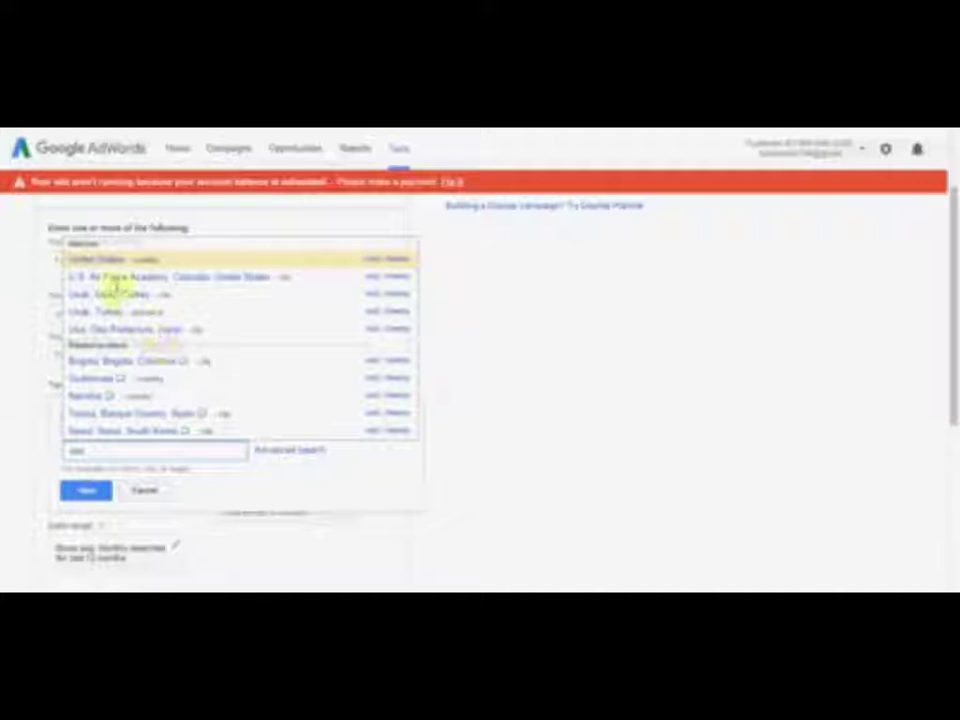
left_click(107, 262)
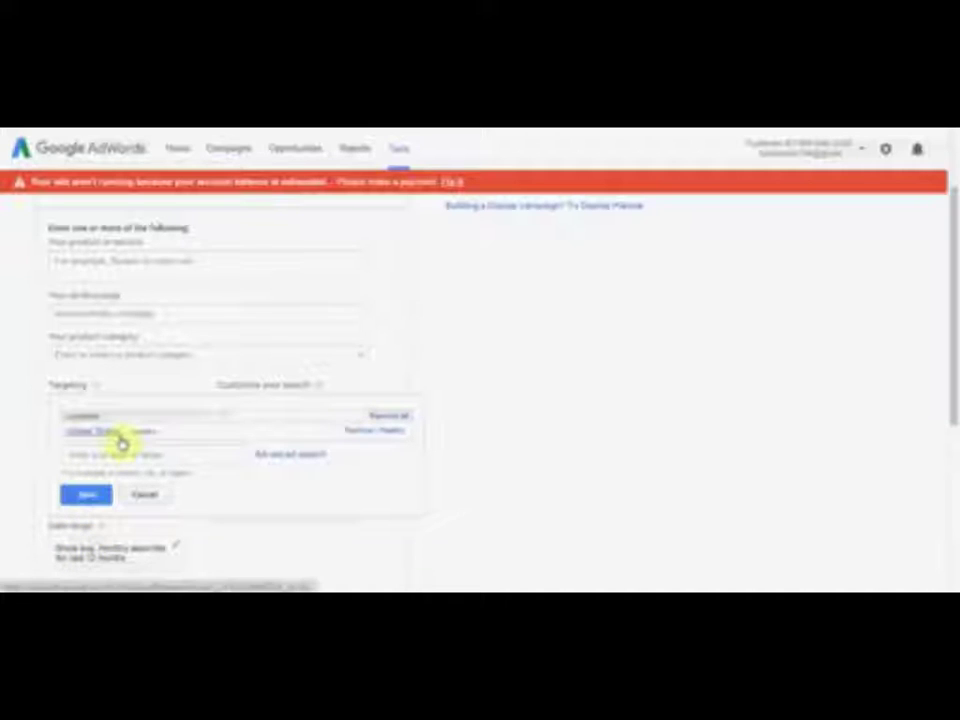
left_click(87, 495)
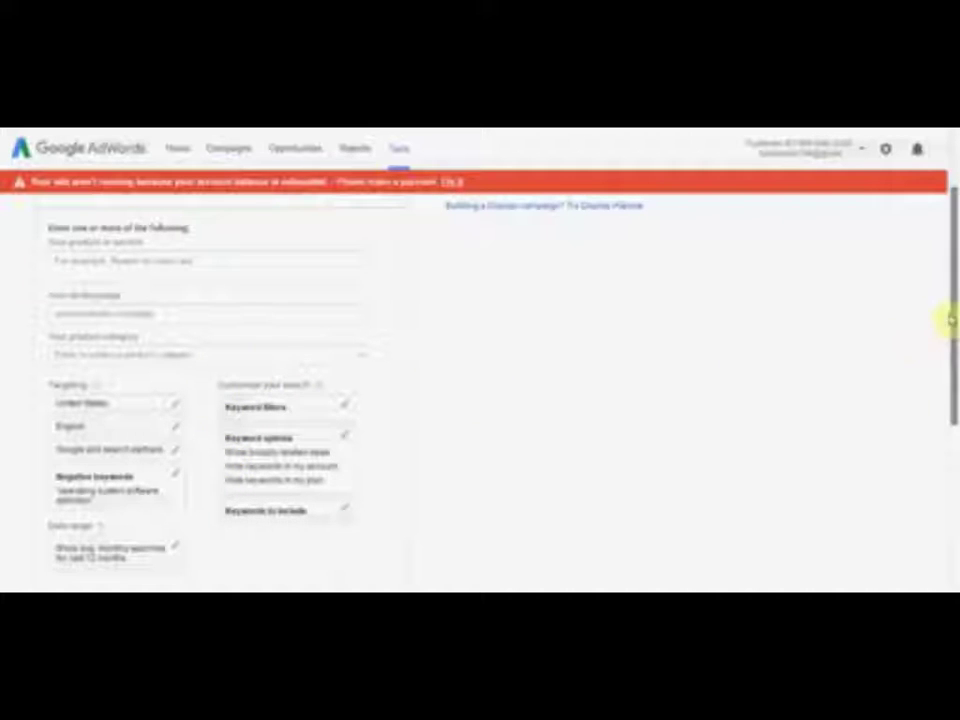
left_click_drag(947, 313, 949, 347)
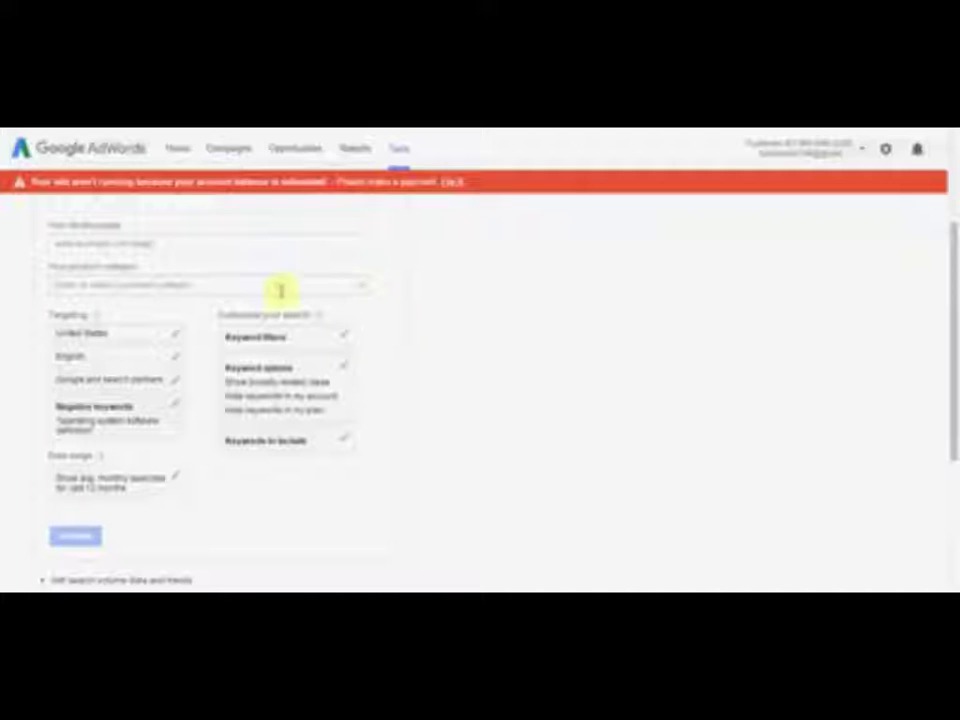
left_click(358, 288)
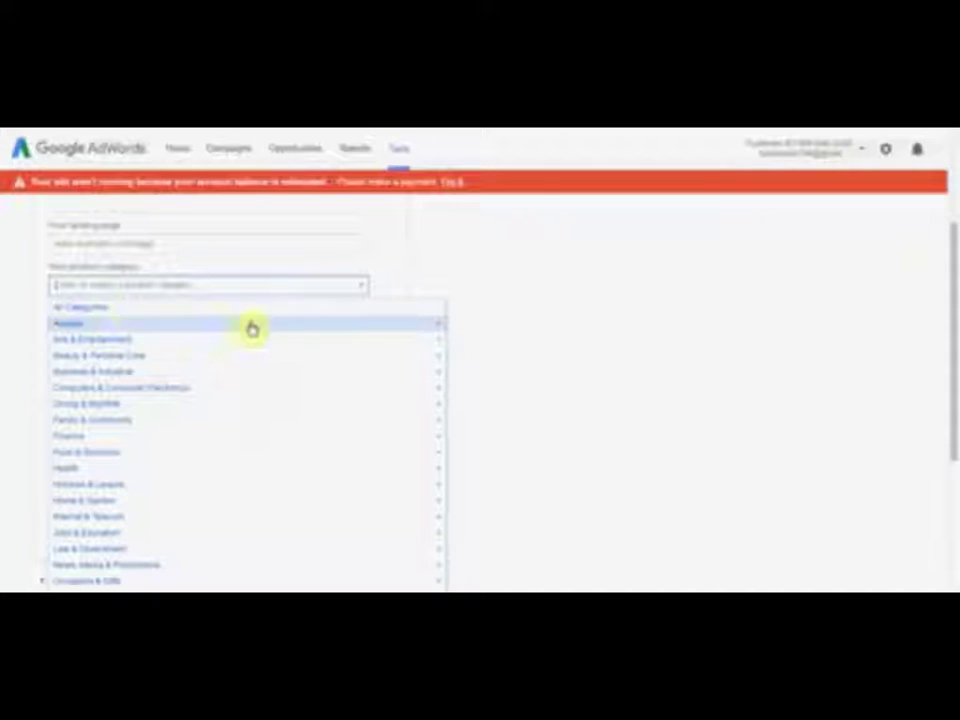
scroll(77, 306, "down", 1)
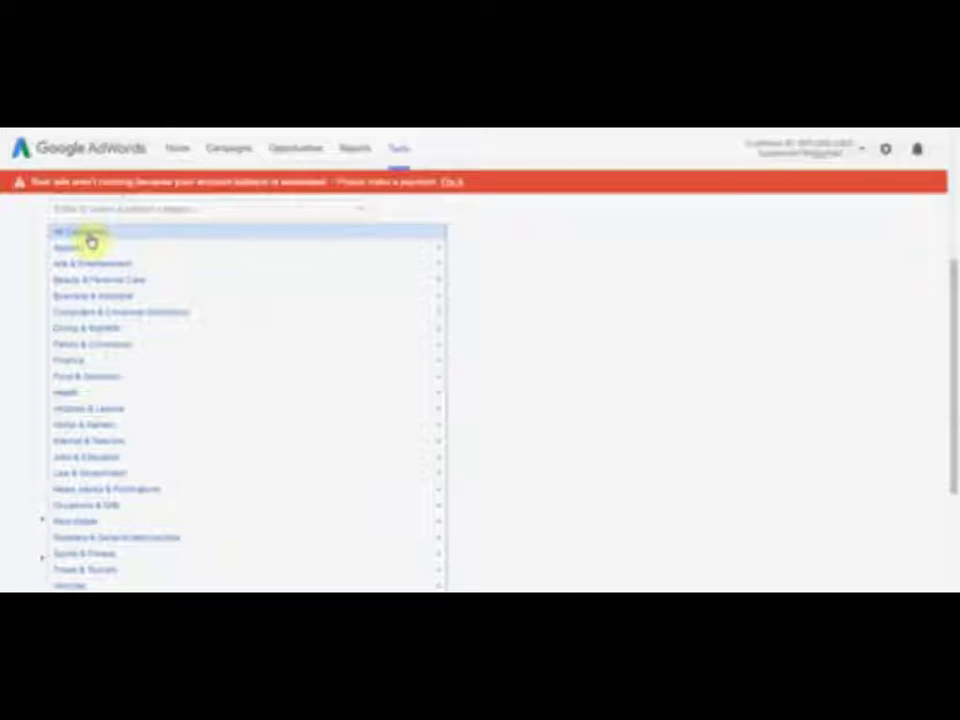
left_click(534, 314)
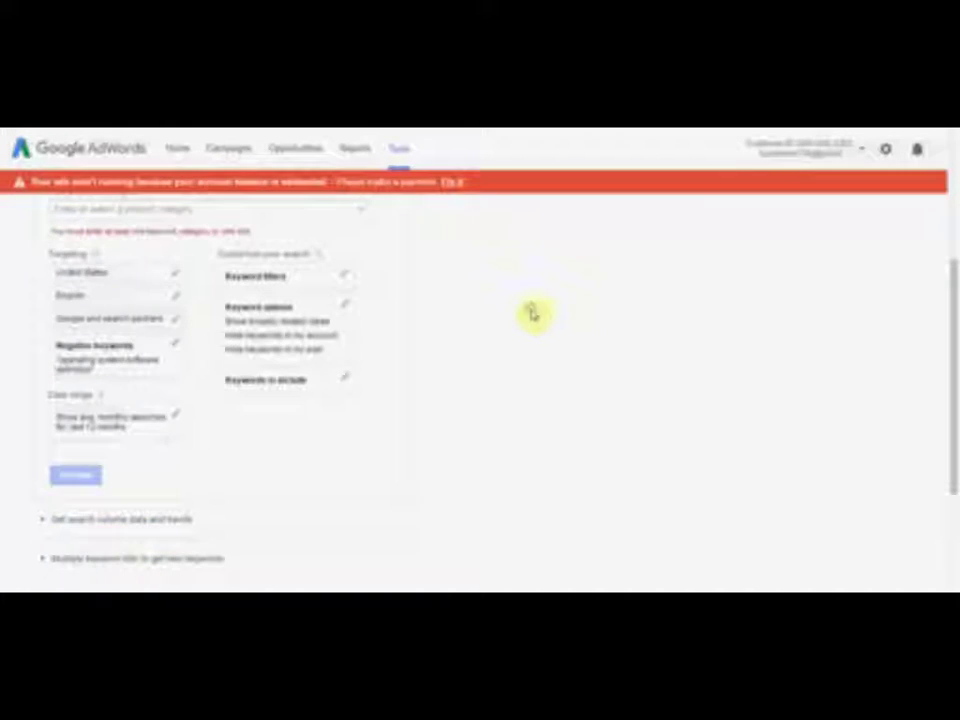
- Set the product category to Health
left_click(362, 208)
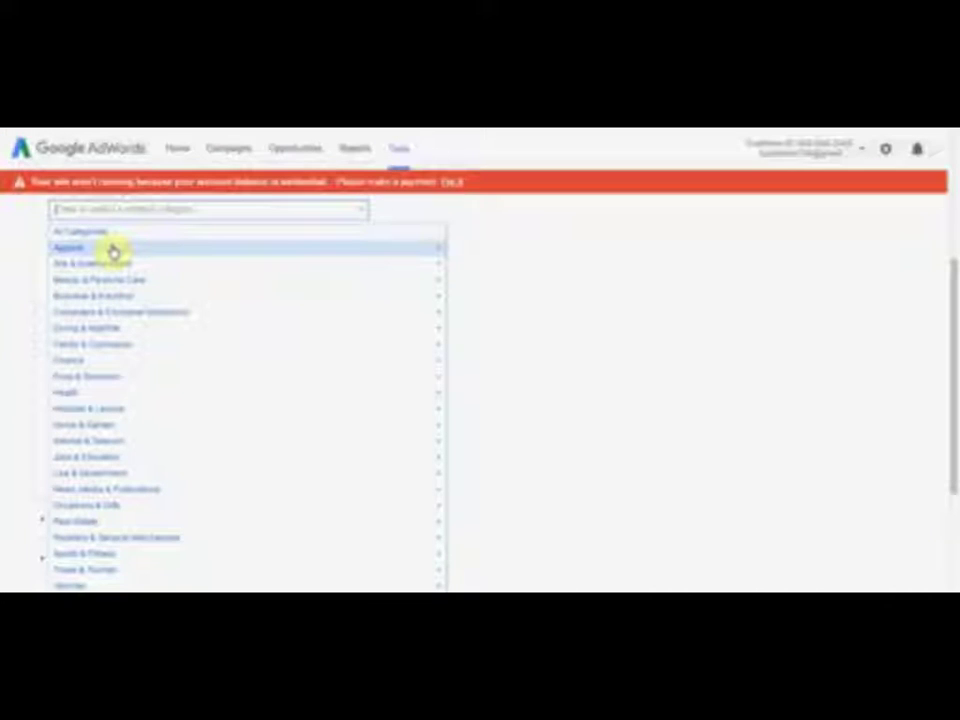
left_click(77, 395)
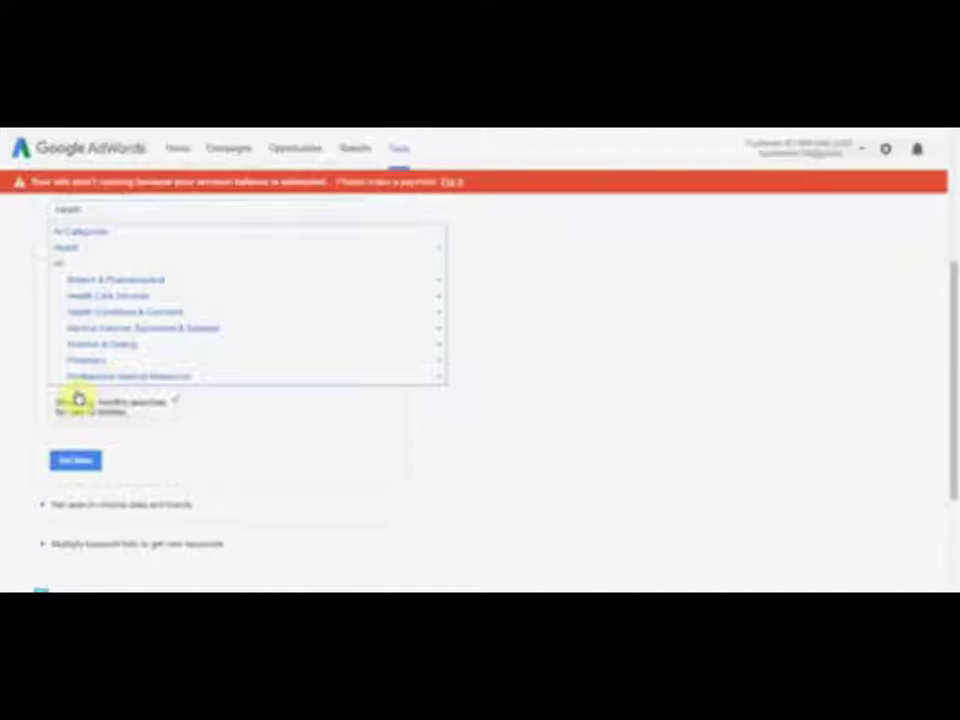
left_click(462, 294)
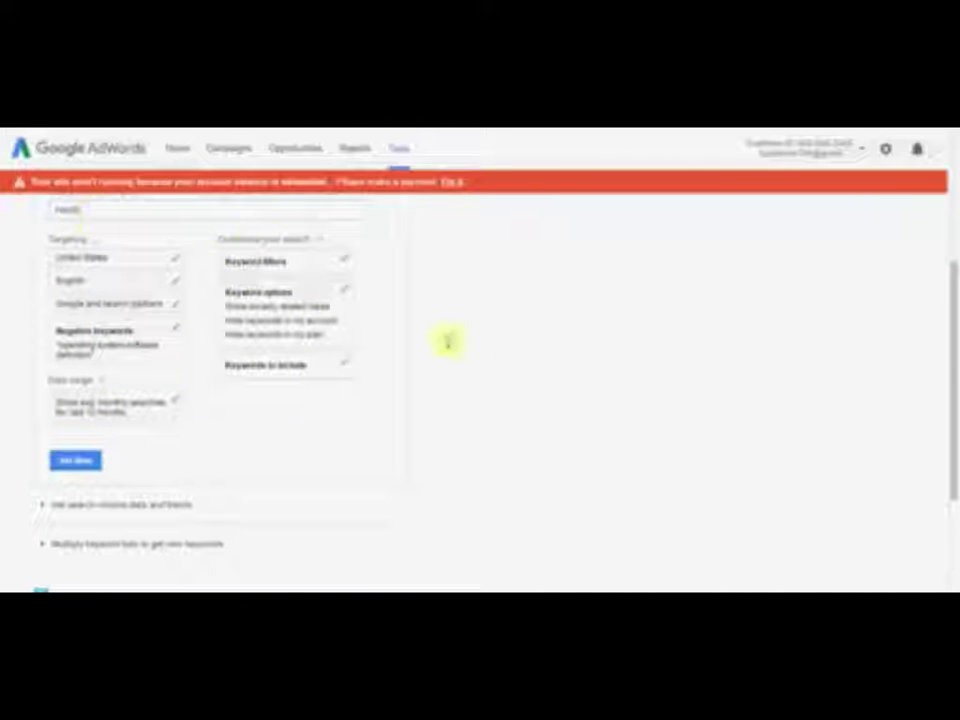
- Reset the product category to All Categories and choose Health again
left_click_drag(949, 426, 950, 401)
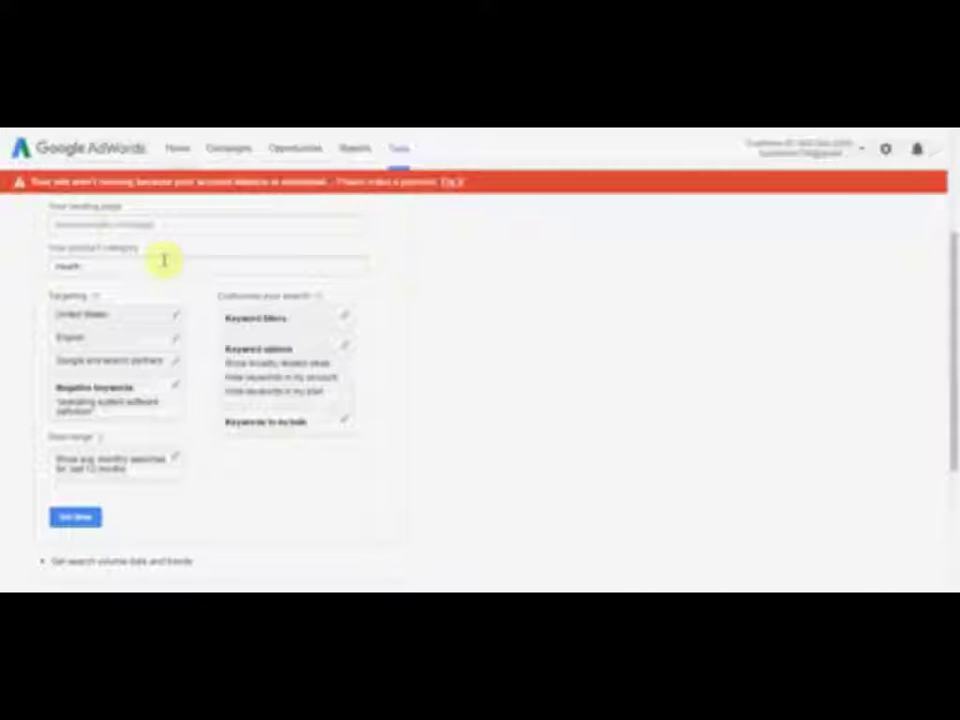
left_click(365, 266)
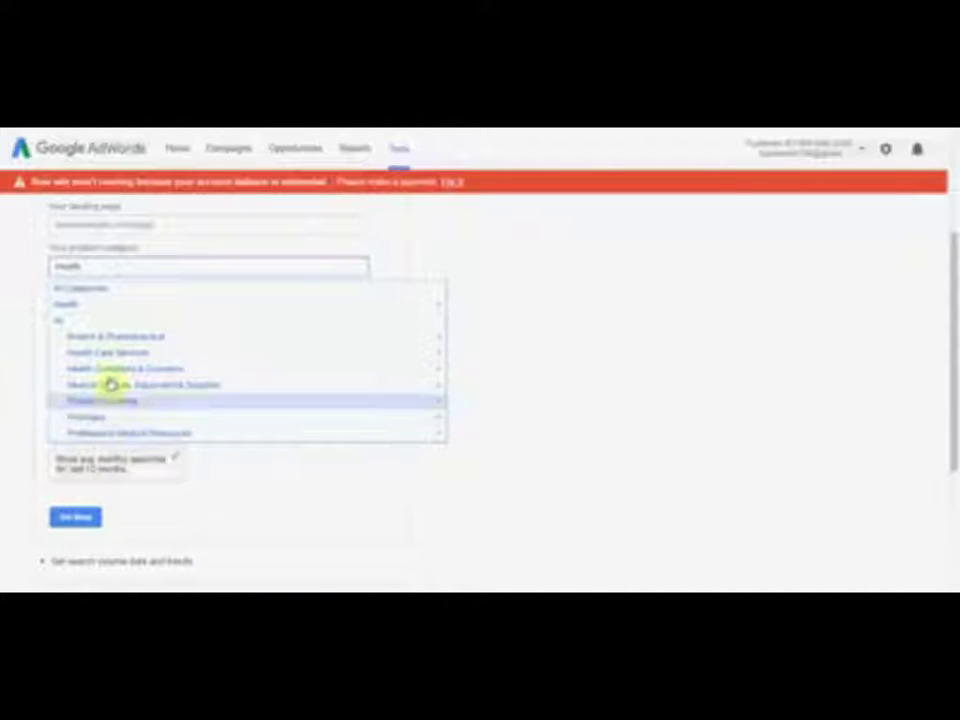
left_click(87, 293)
scroll(86, 296, "down", 1)
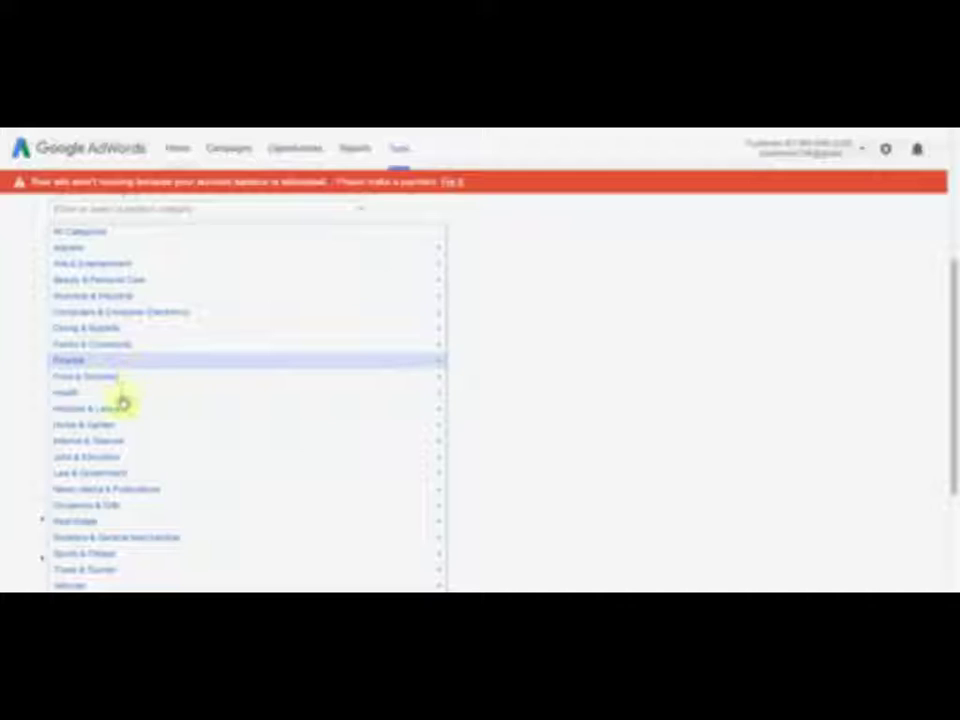
left_click(88, 394)
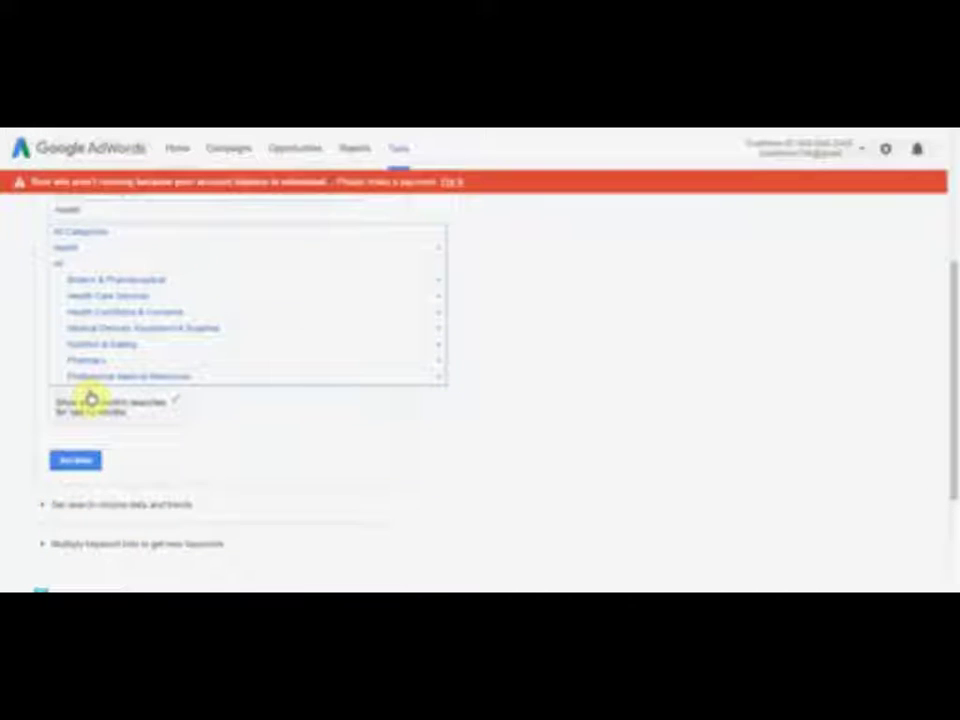
left_click(245, 465)
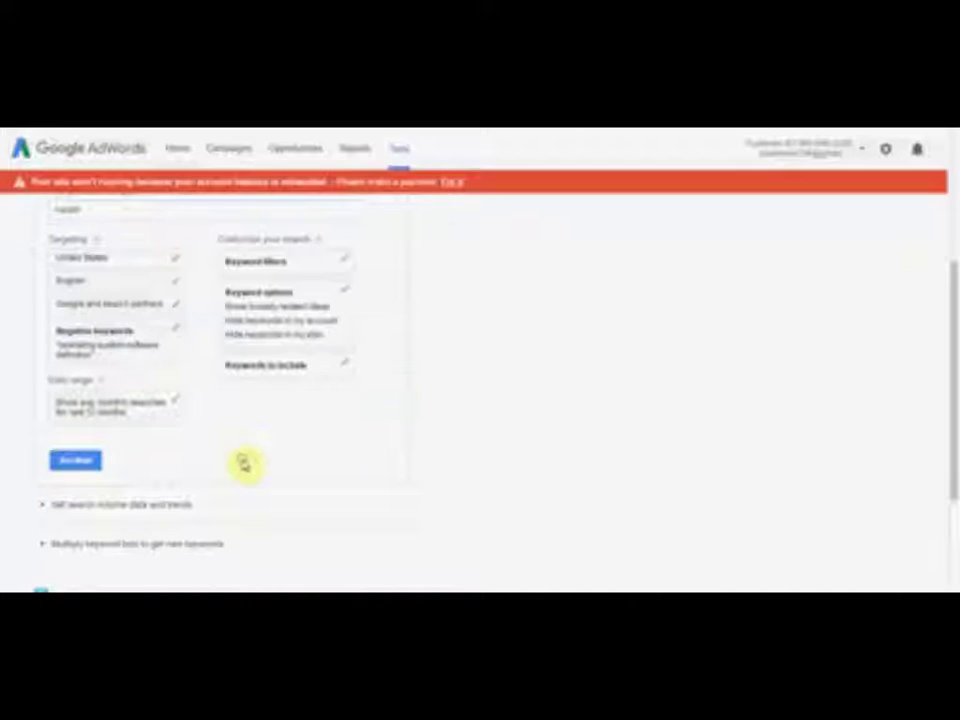
- Get ideas for the Health category and switch the results from ad group ideas to keyword ideas
left_click(80, 462)
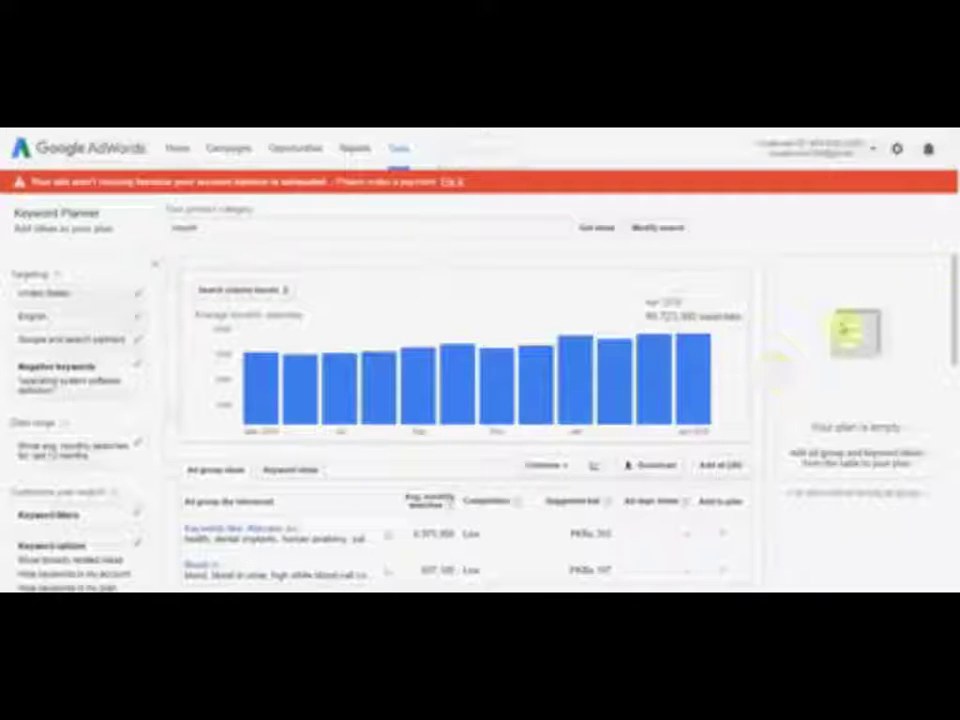
scroll(677, 360, "down", 3)
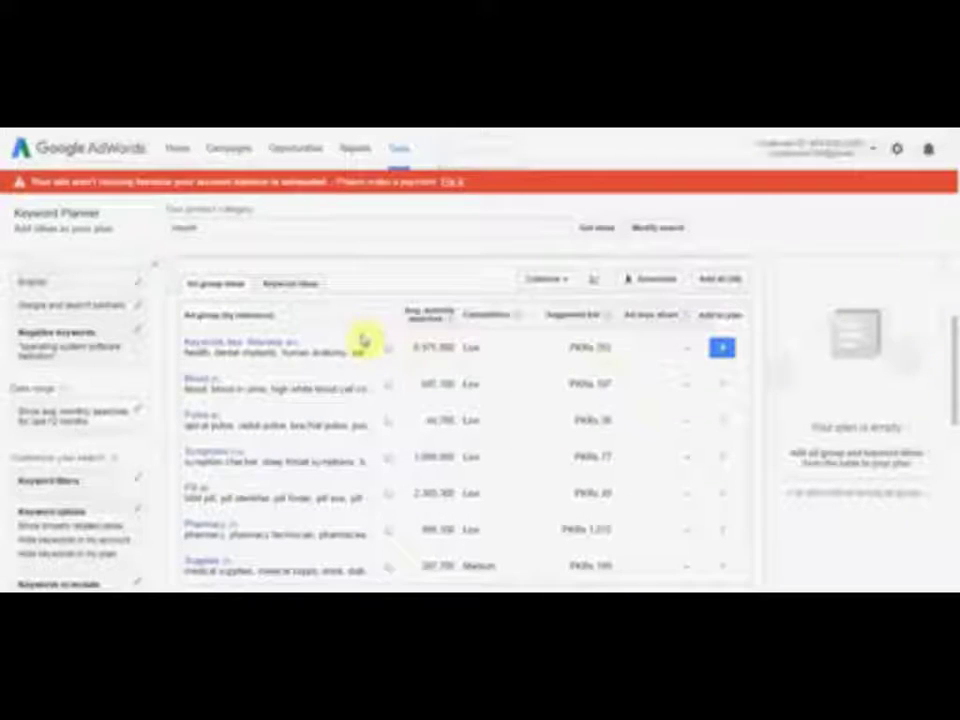
left_click(299, 286)
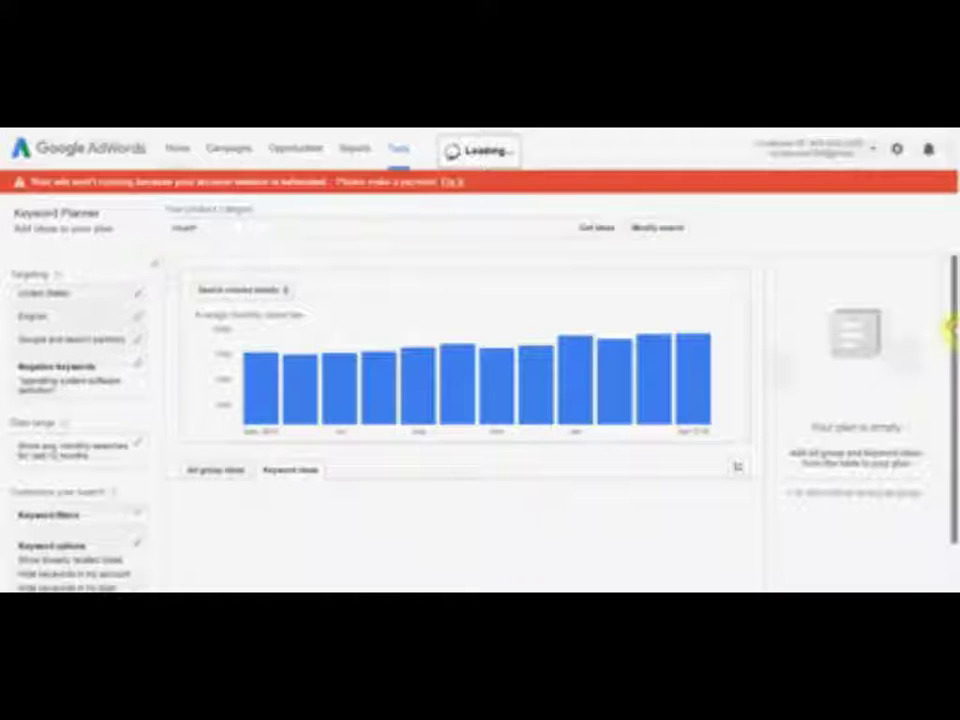
left_click_drag(949, 326, 950, 437)
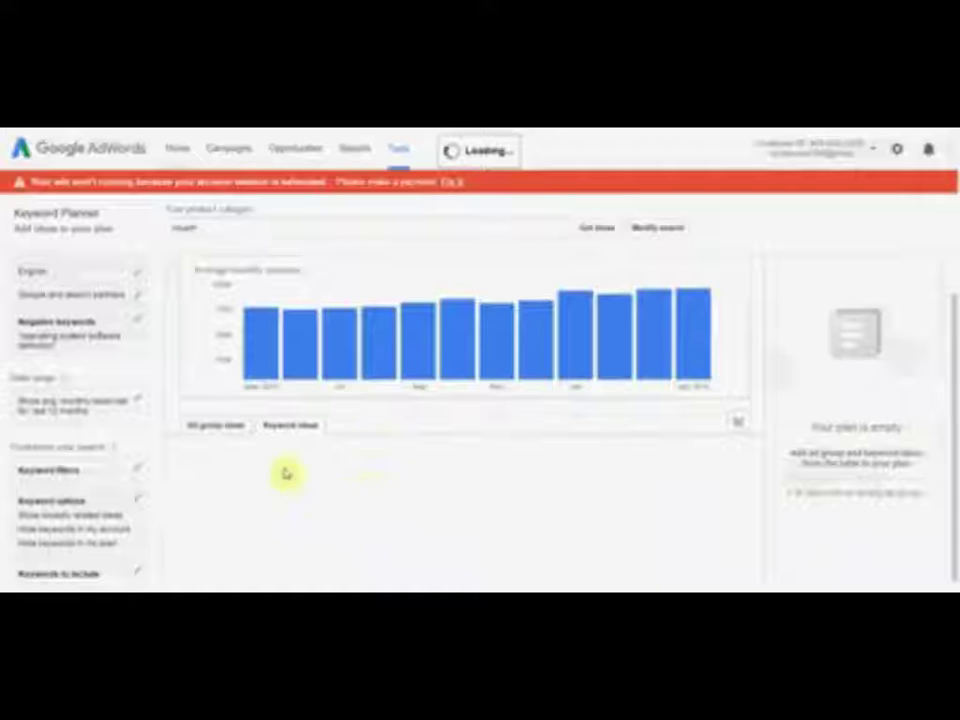
left_click(303, 356)
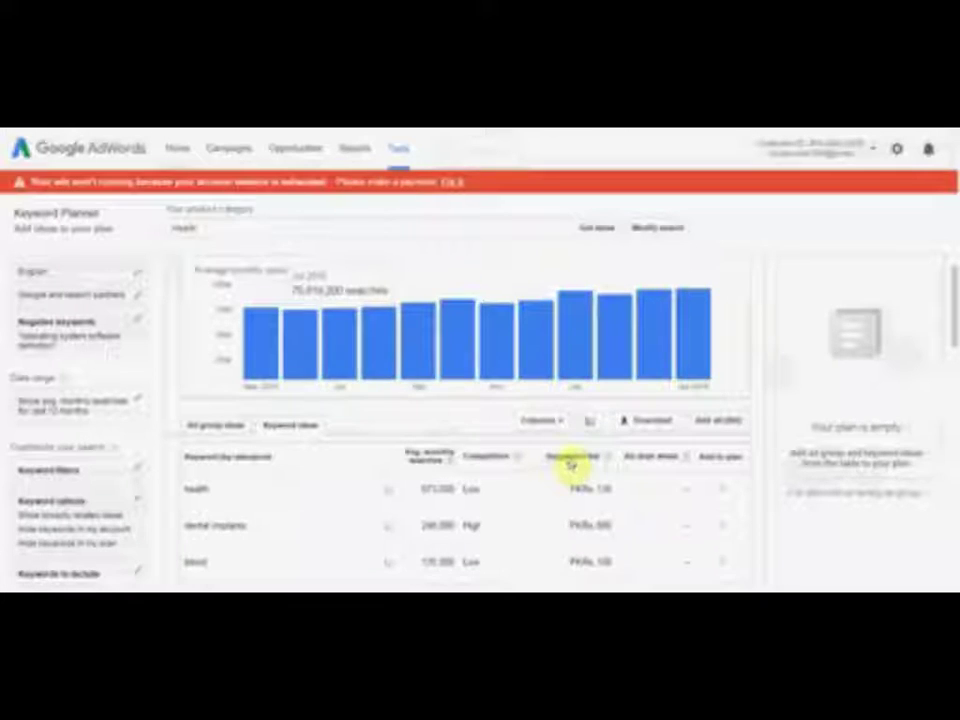
- Sort the keyword ideas by suggested bid with the highest bids first
left_click(573, 458)
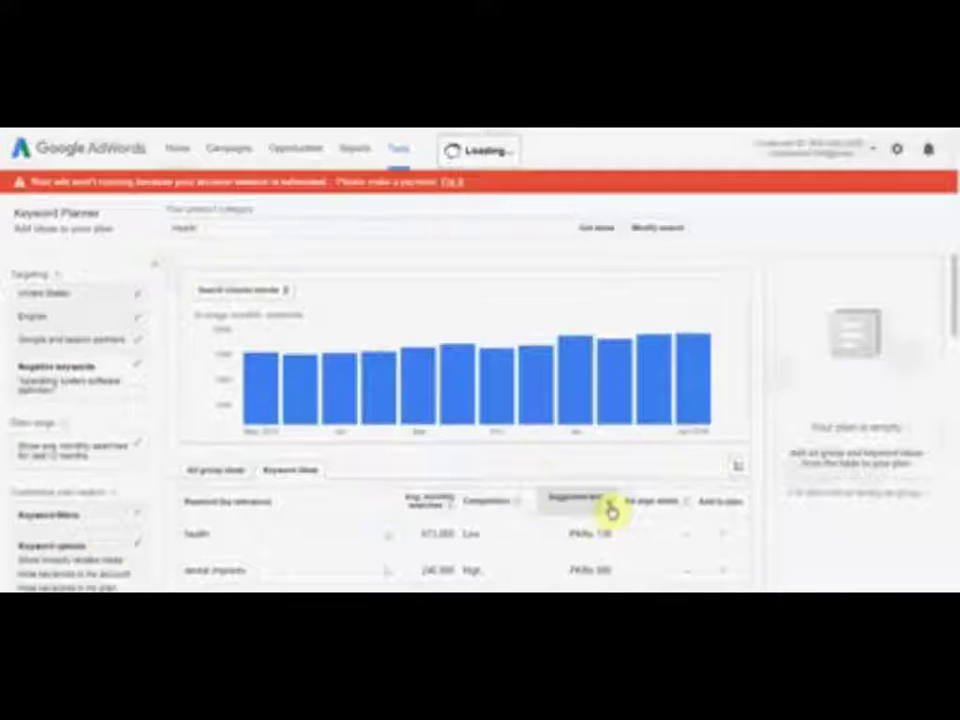
mouse_move(606, 568)
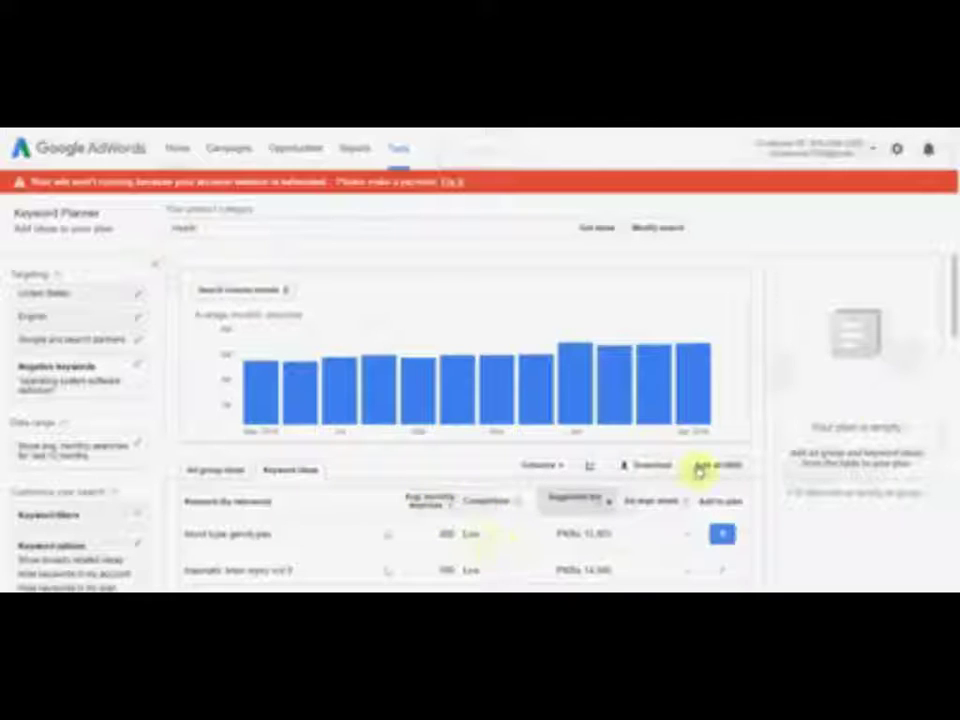
scroll(950, 318, "down", 2)
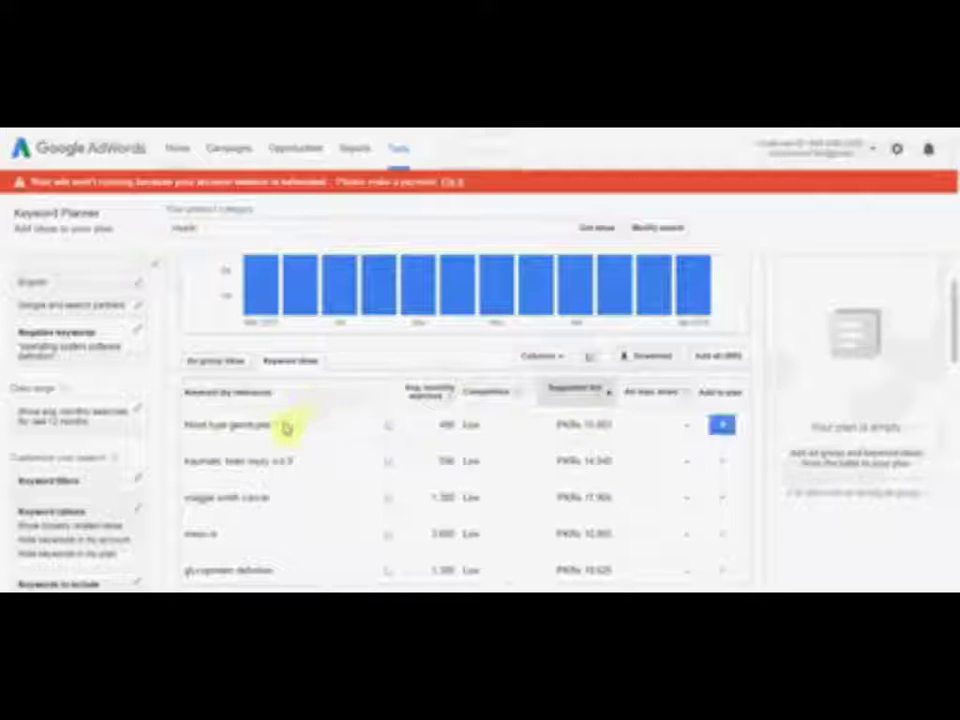
- Examine the first keyword in the sorted list together with its suggested bid
left_click_drag(270, 424, 188, 428)
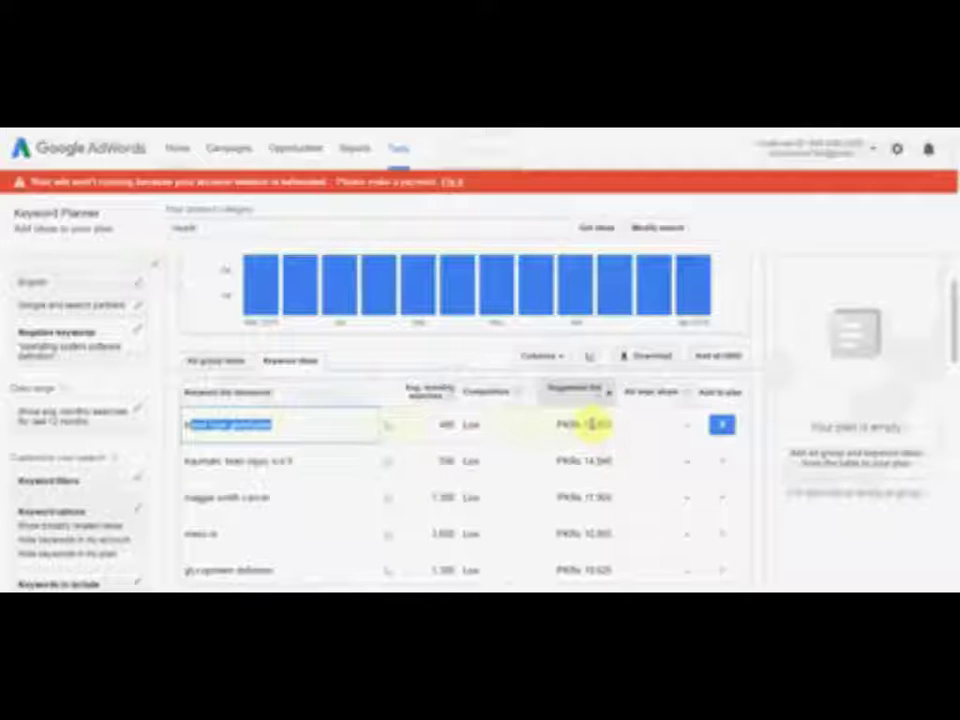
double_click(606, 425)
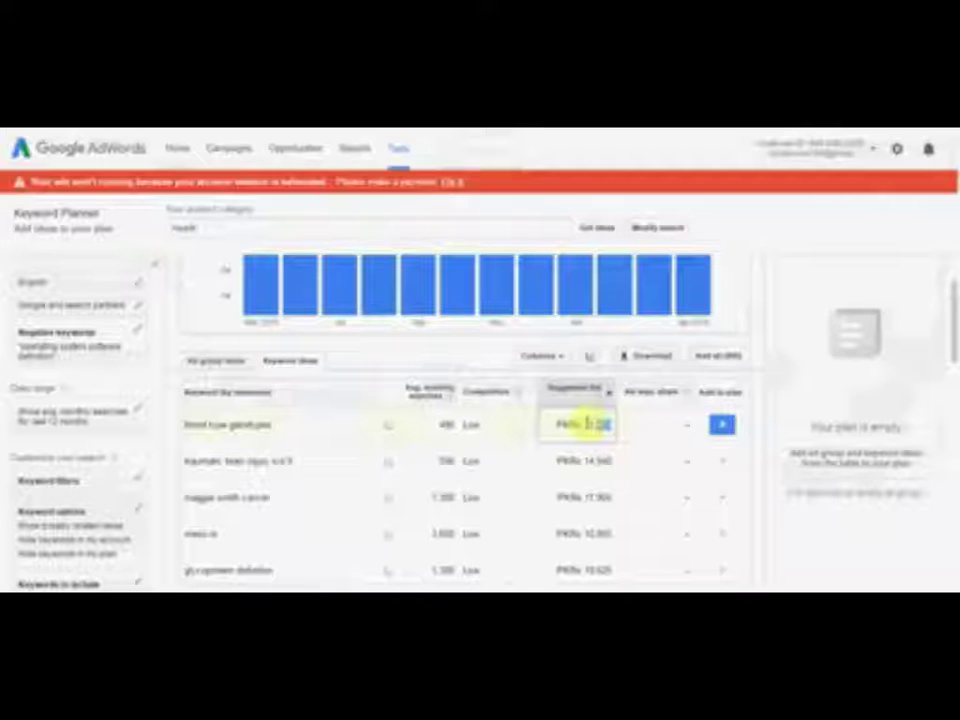
left_click_drag(588, 424, 592, 424)
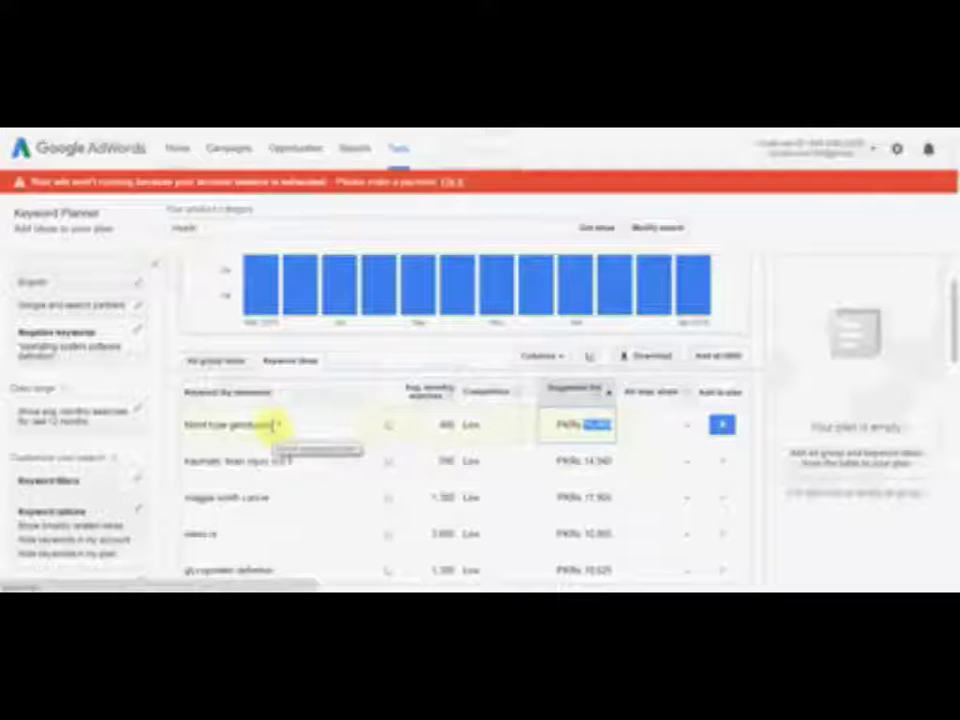
- Search Google for the first keyword in the list, "blood type genotypes", and look through its first results page
left_click_drag(272, 425, 192, 425)
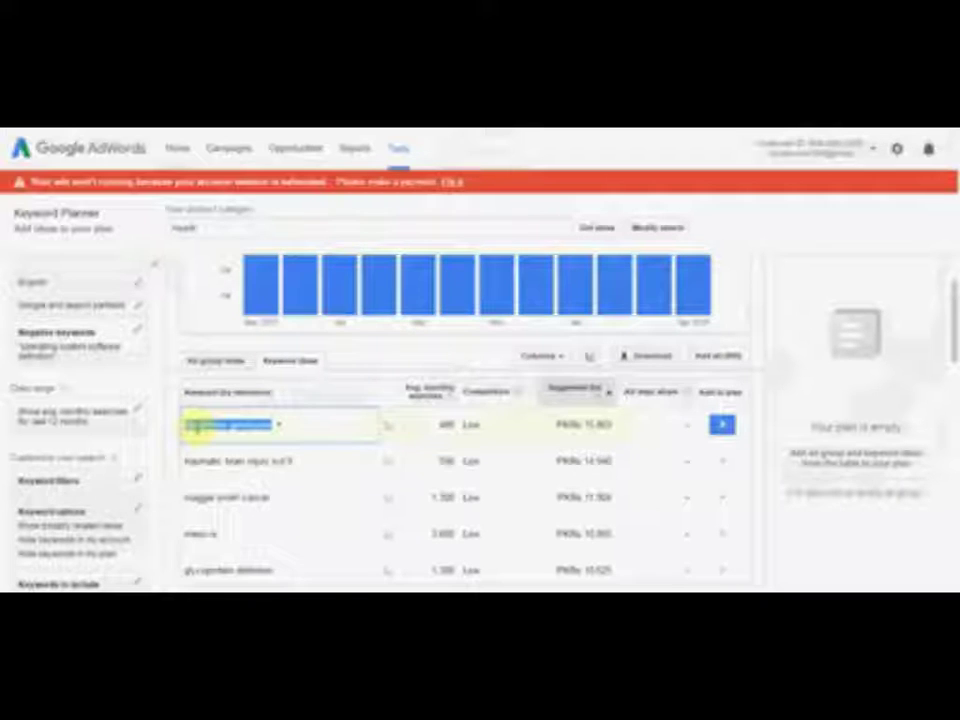
right_click(197, 428)
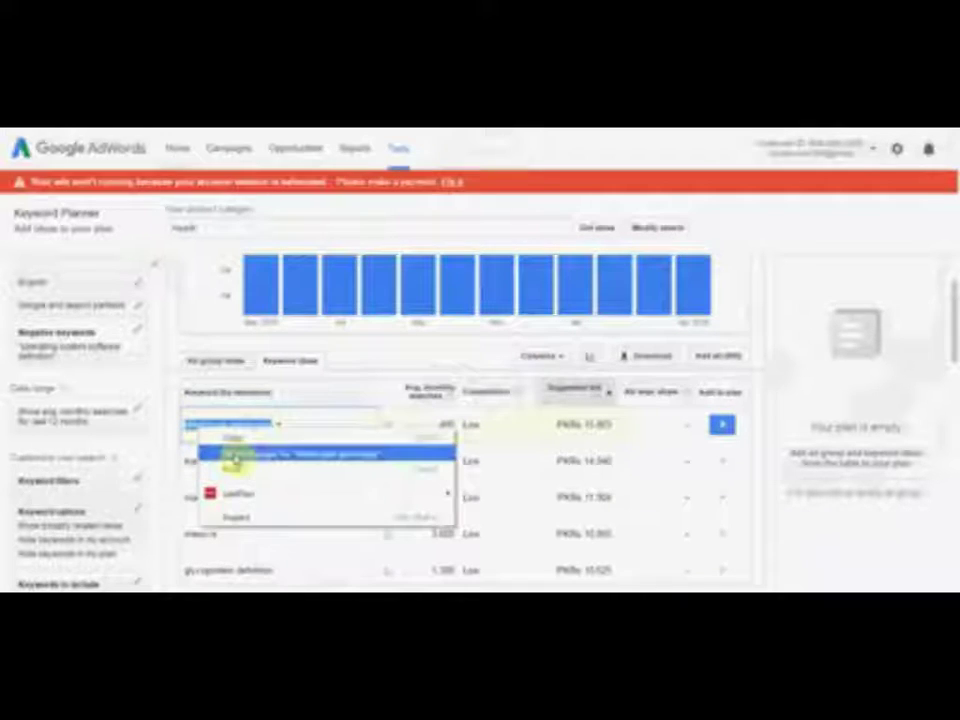
left_click(231, 456)
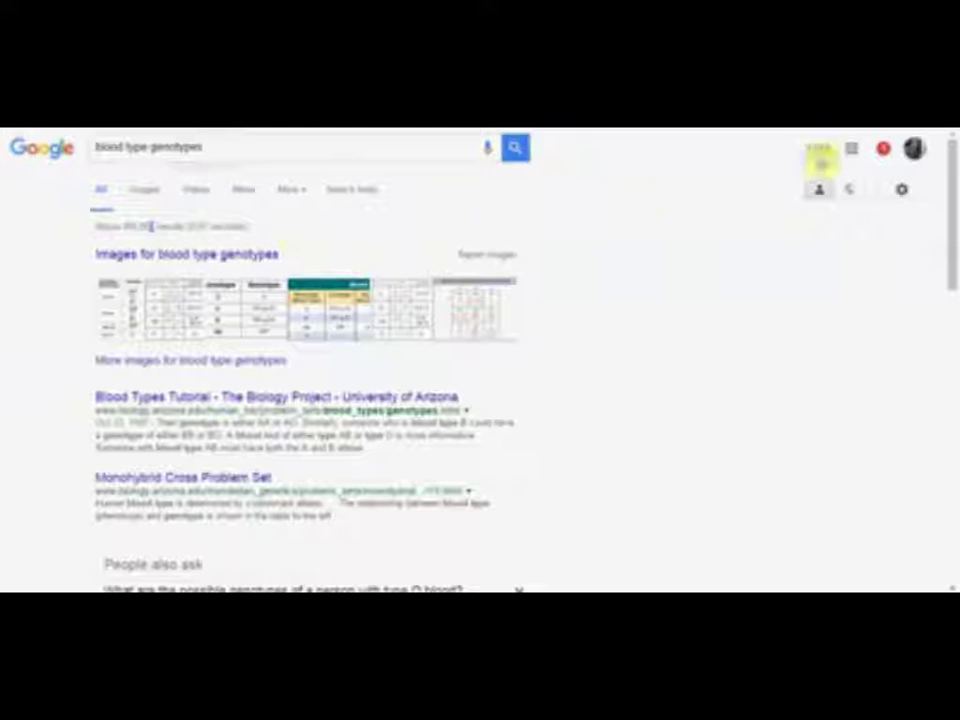
scroll(943, 199, "down", 5)
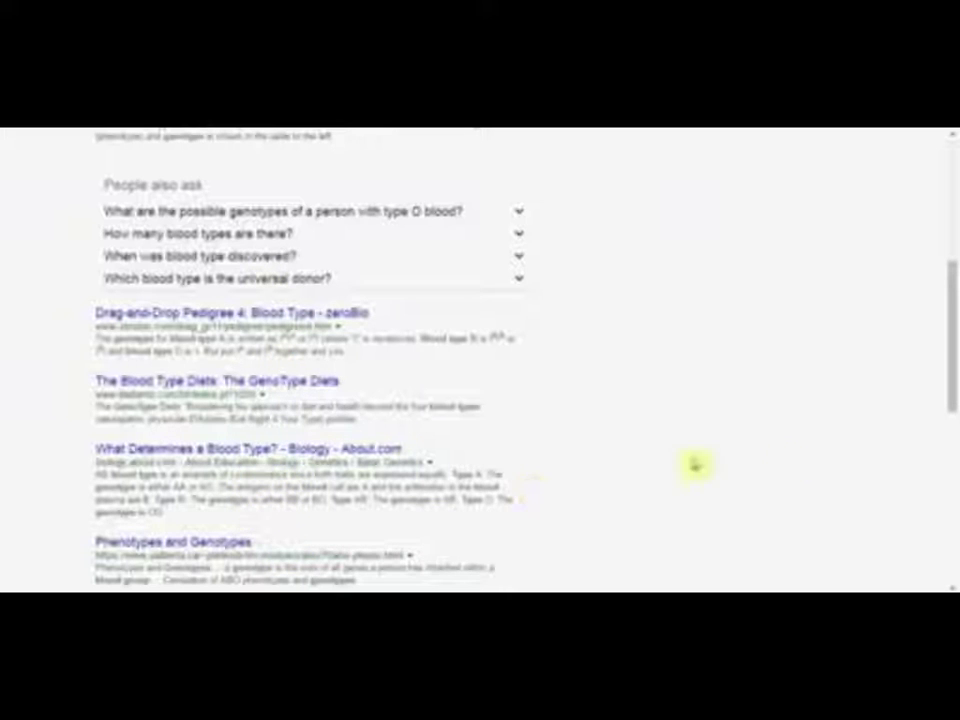
scroll(949, 400, "down", 4)
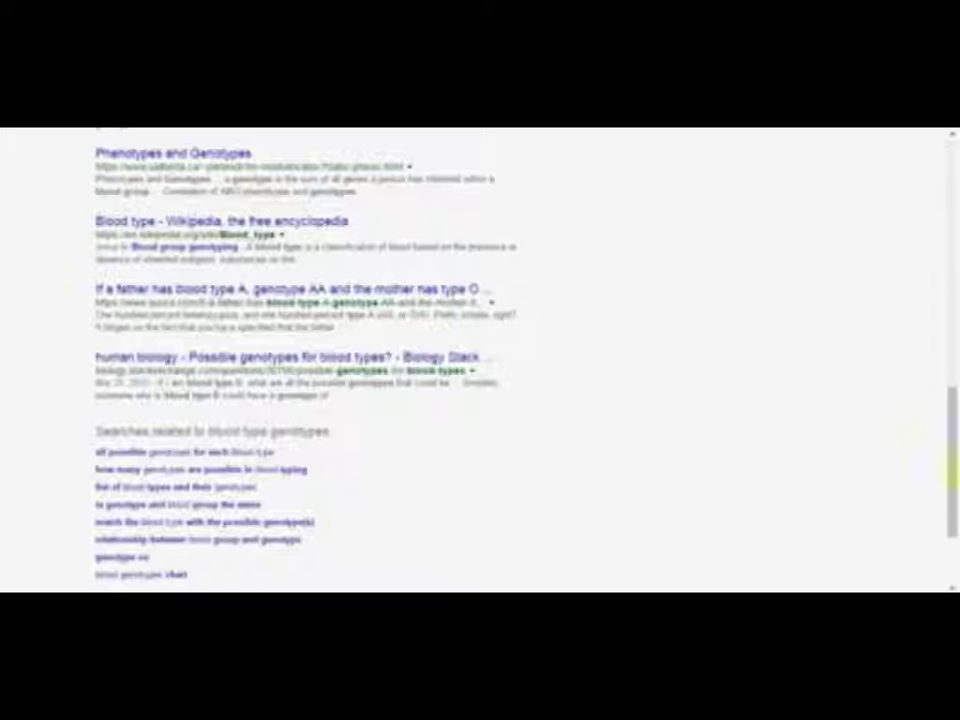
scroll(945, 464, "down", 1)
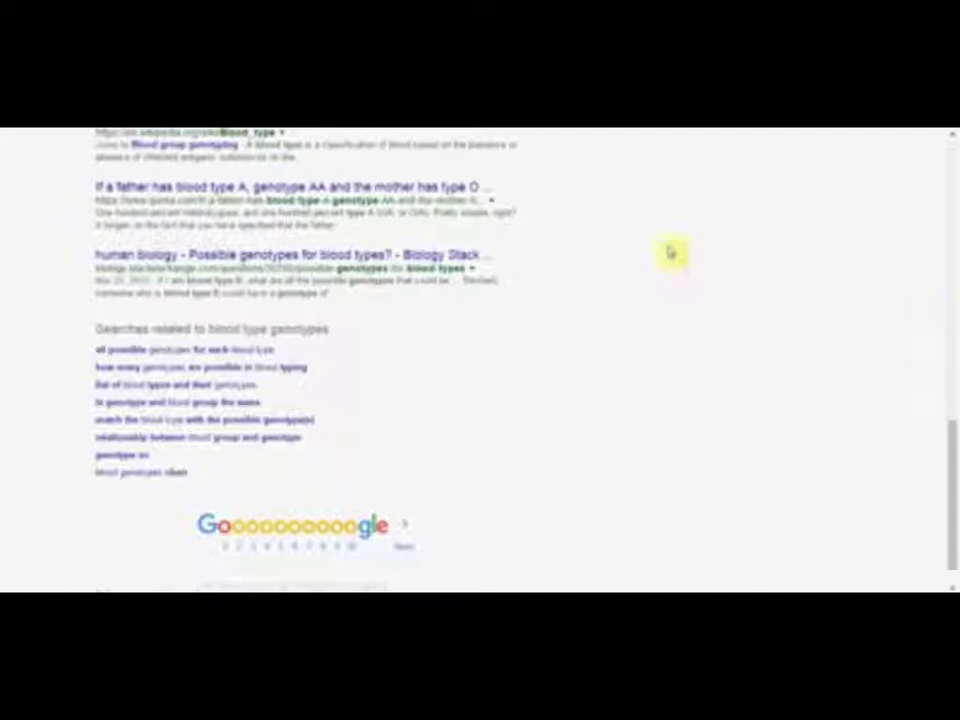
scroll(949, 171, "up", 10)
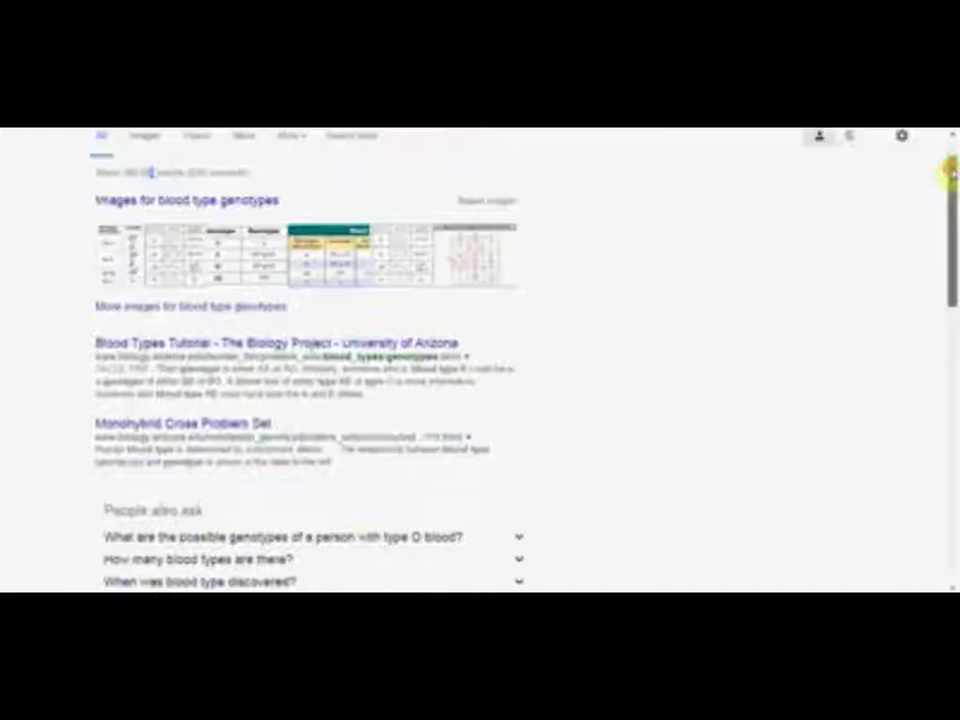
scroll(950, 165, "up", 1)
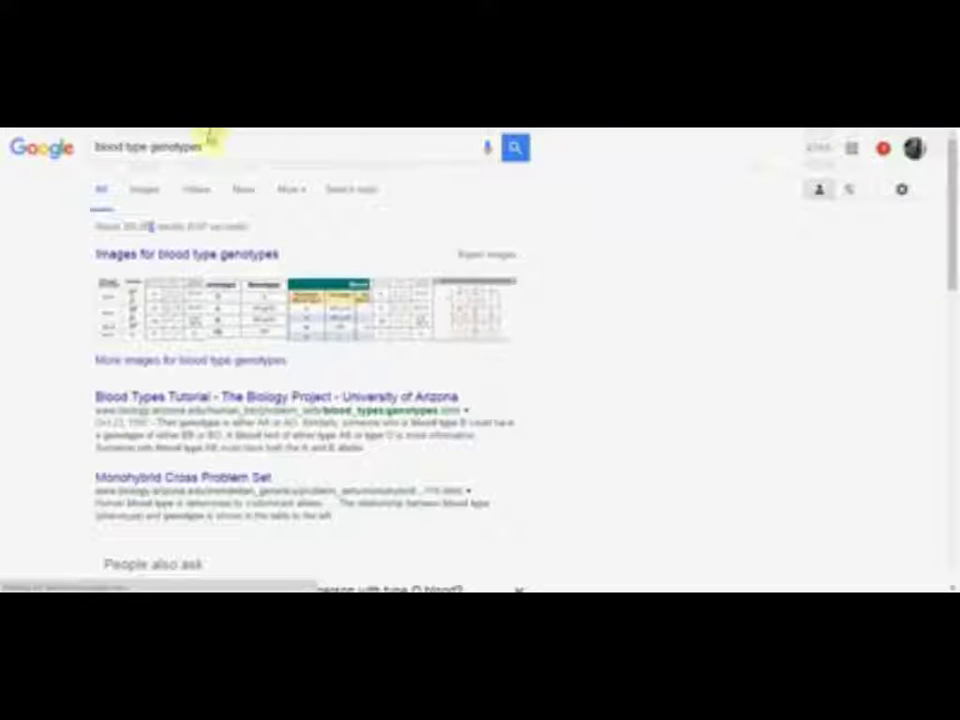
- Copy the keyword "blood type genotypes" from the Google search and search YouTube for it in place of "cartoon"
left_click_drag(206, 146, 97, 146)
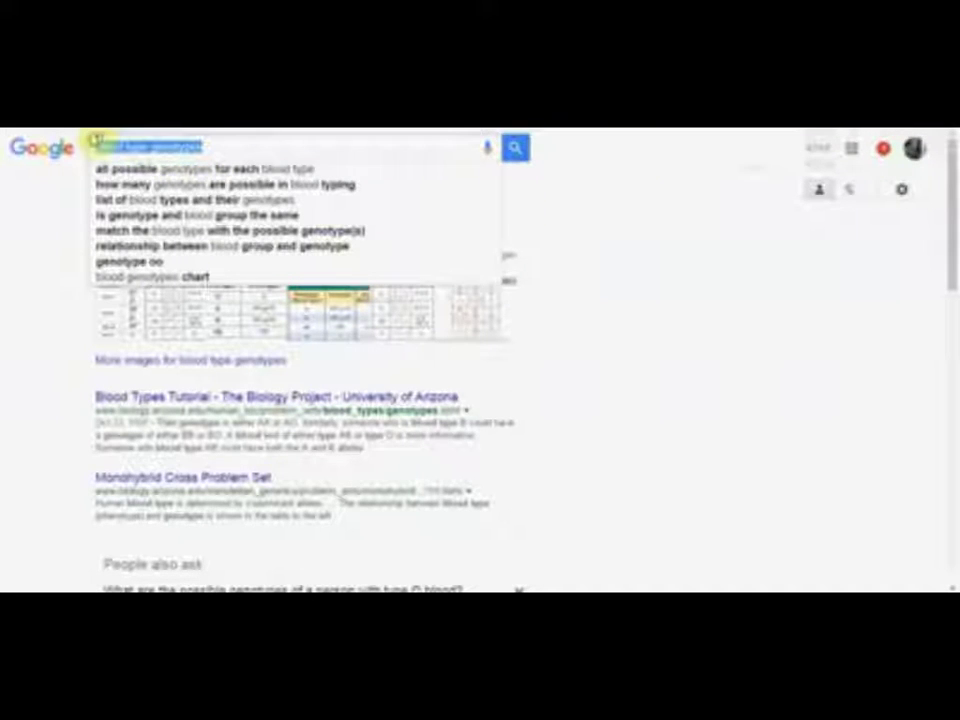
right_click(96, 142)
left_click(129, 165)
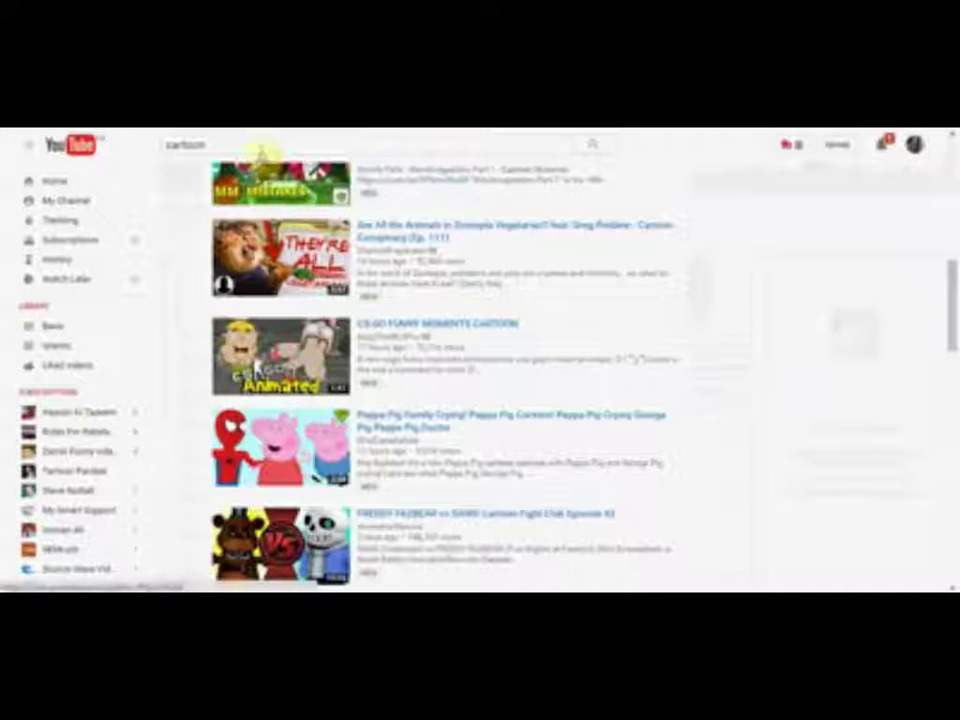
double_click(180, 146)
key("ctrl+v")
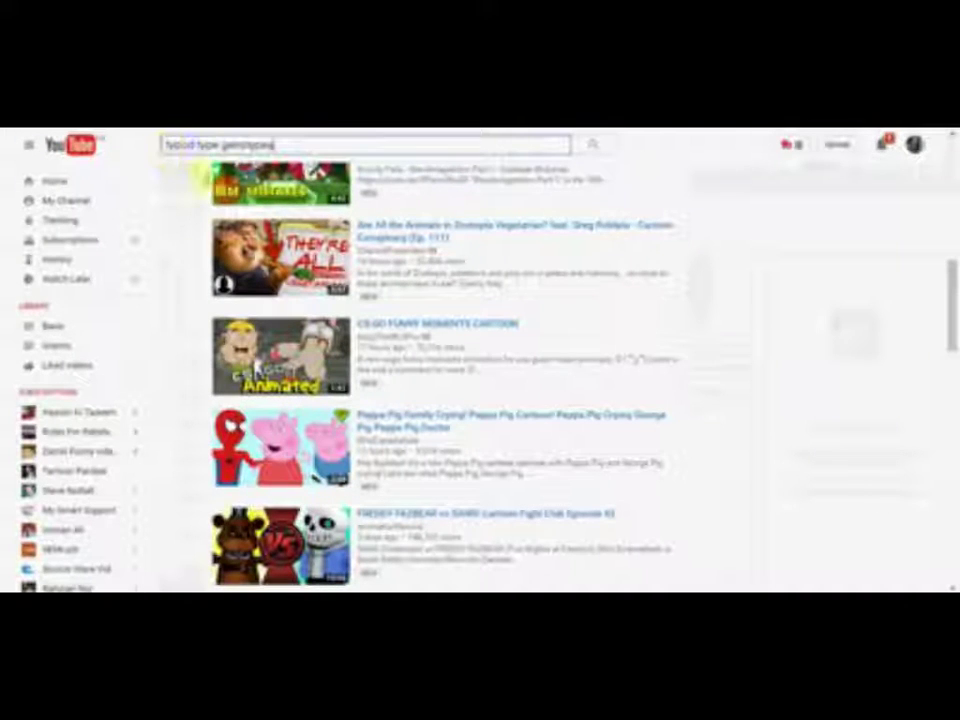
left_click(595, 148)
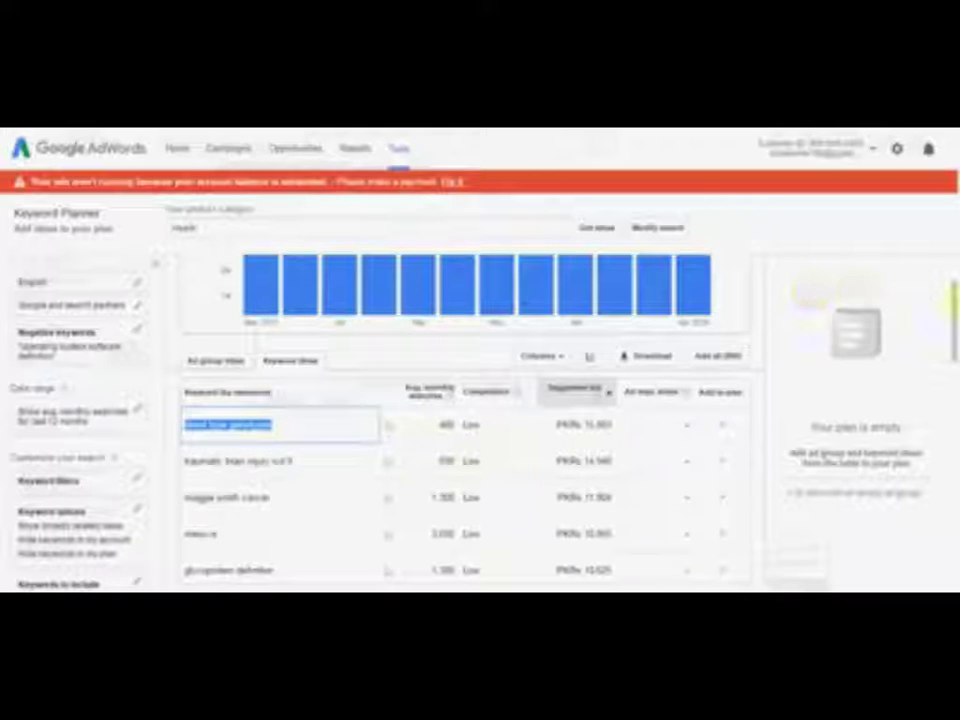
- Restart Keyword Planner in AdWords and open the search for new keywords using a phrase, website or category
left_click(952, 282)
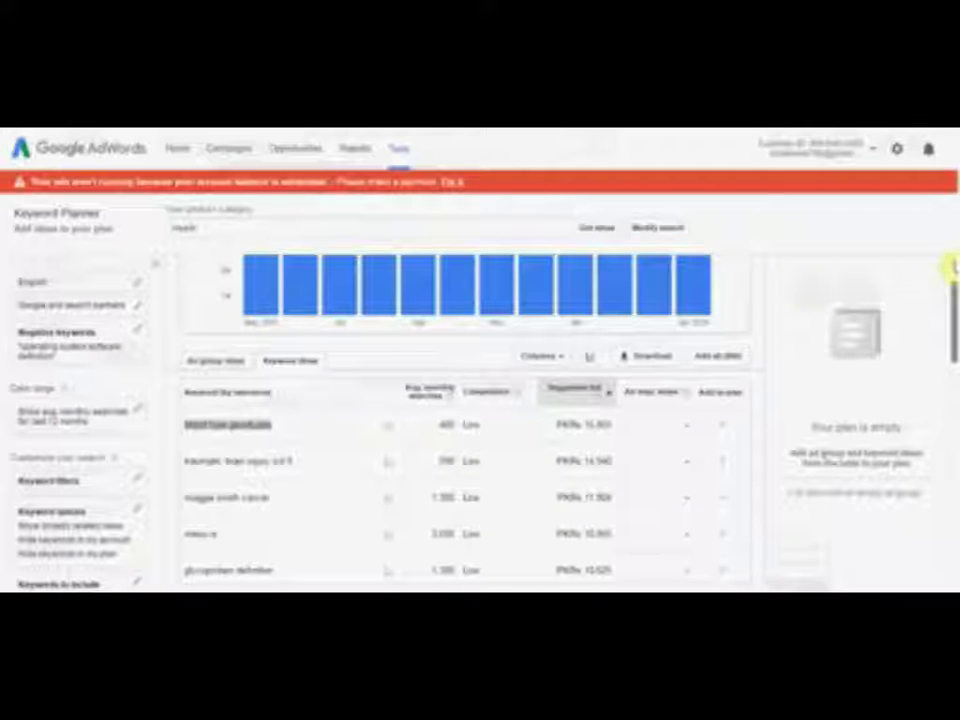
left_click(399, 156)
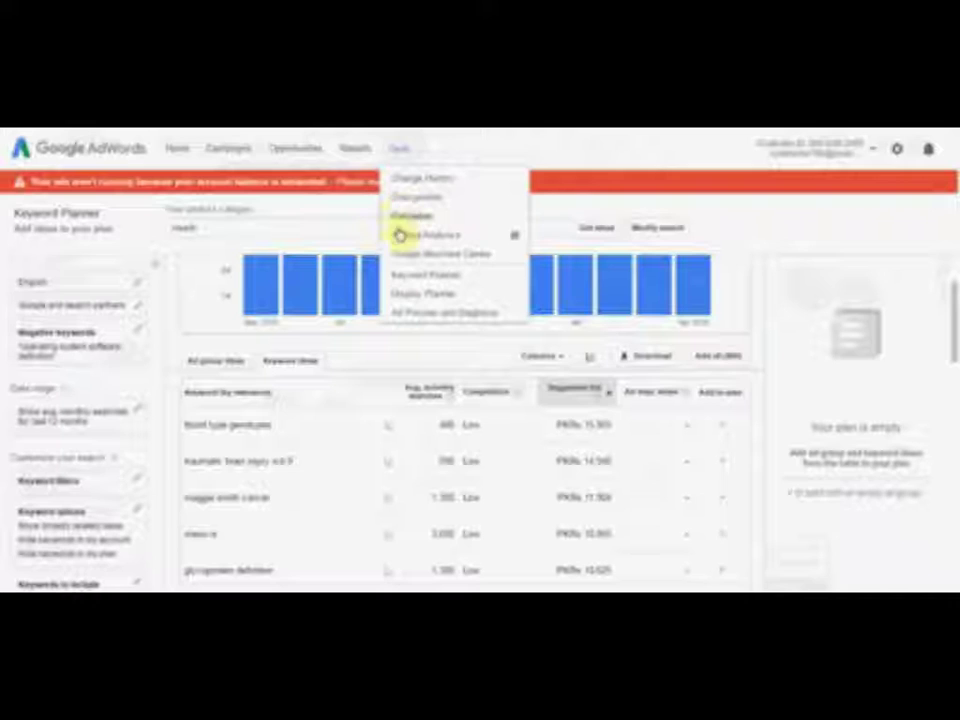
left_click(408, 276)
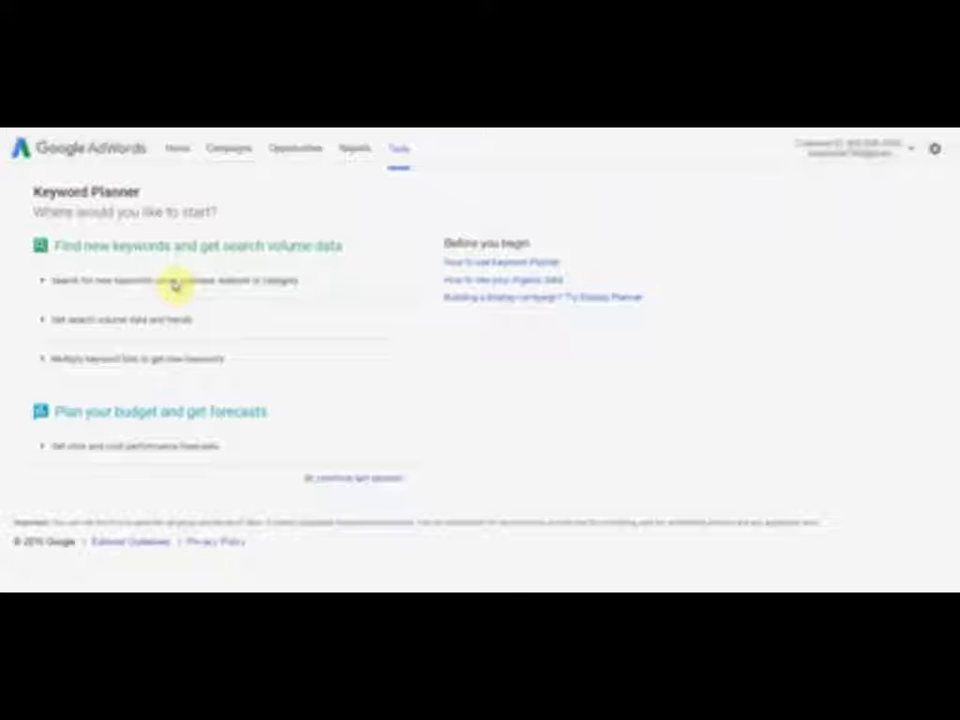
left_click(180, 282)
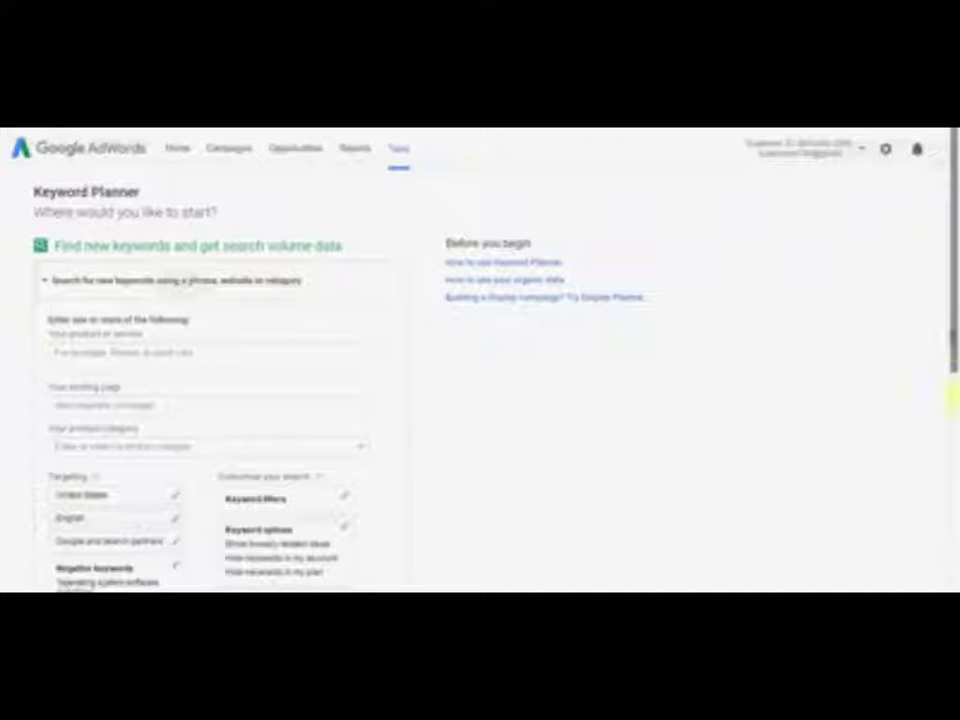
left_click_drag(953, 392, 953, 407)
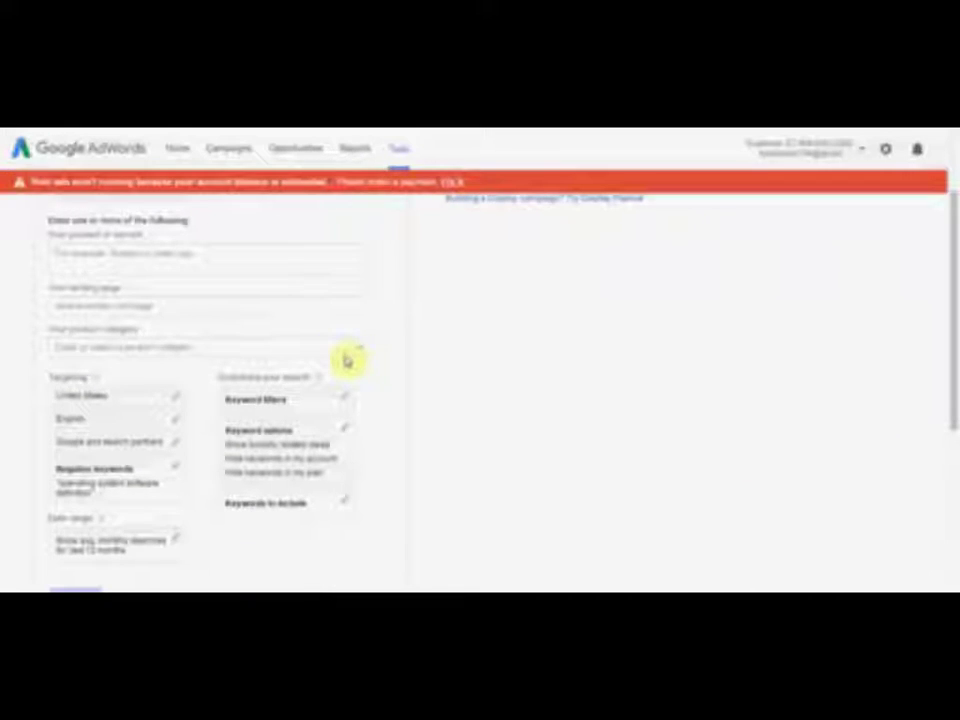
- Set the product category to Computer Processors, under Computers & Consumer Electronics, Computers, Computer Hardware, Computer Components
left_click(345, 355)
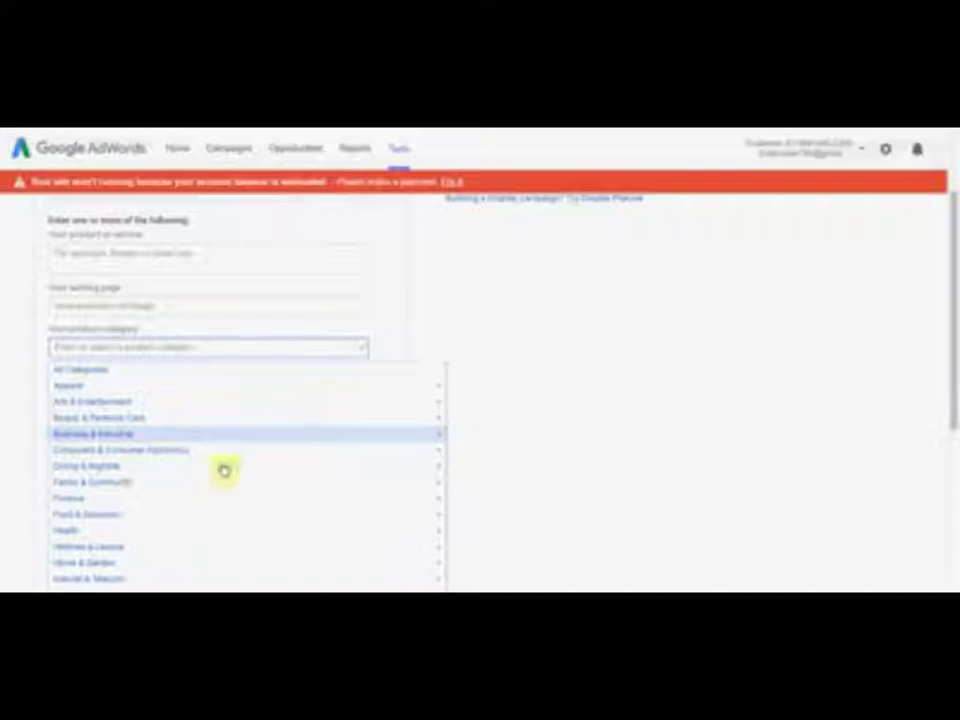
left_click(120, 452)
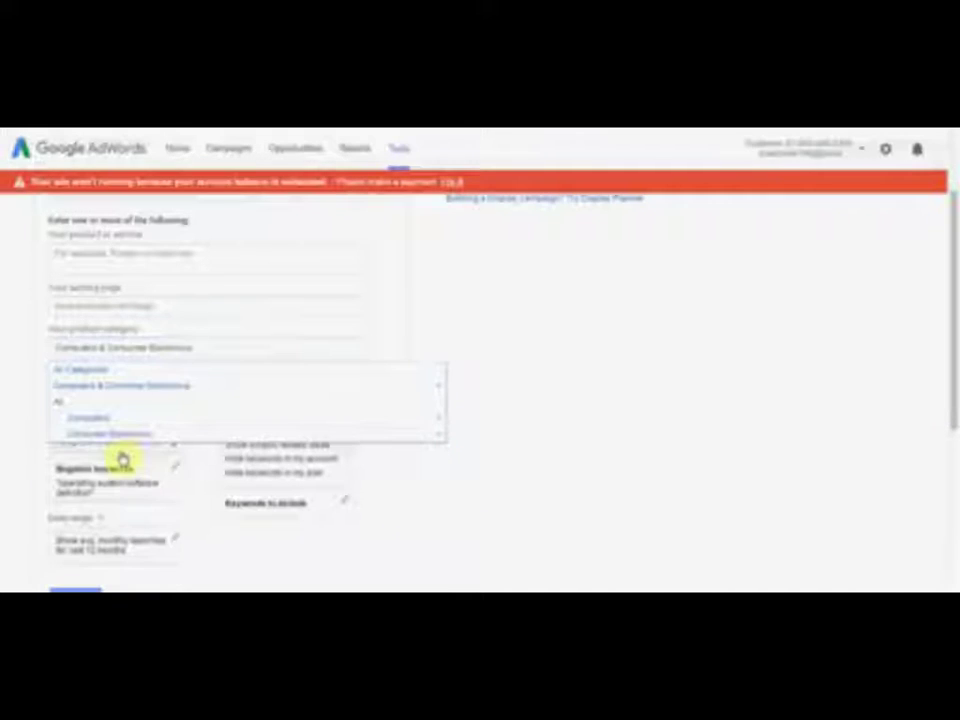
left_click(118, 421)
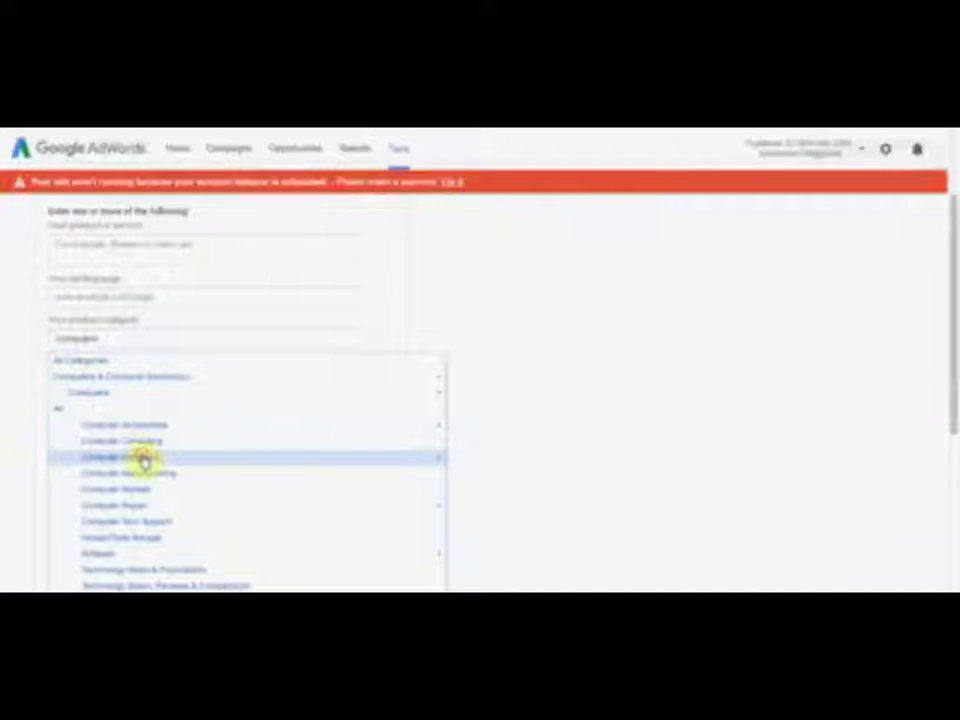
left_click(143, 457)
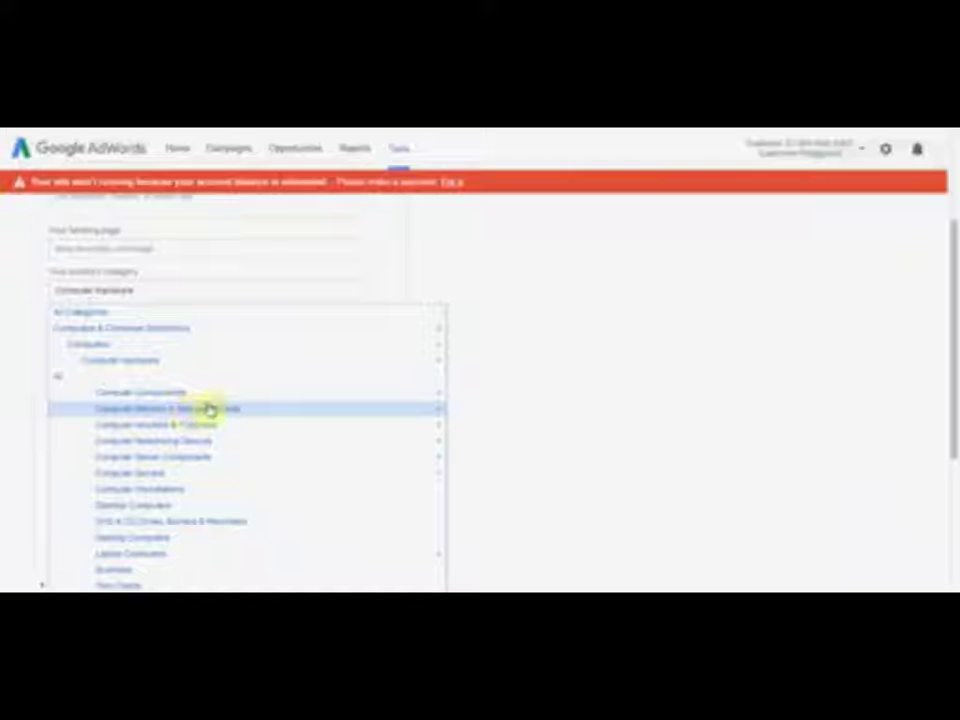
left_click(175, 394)
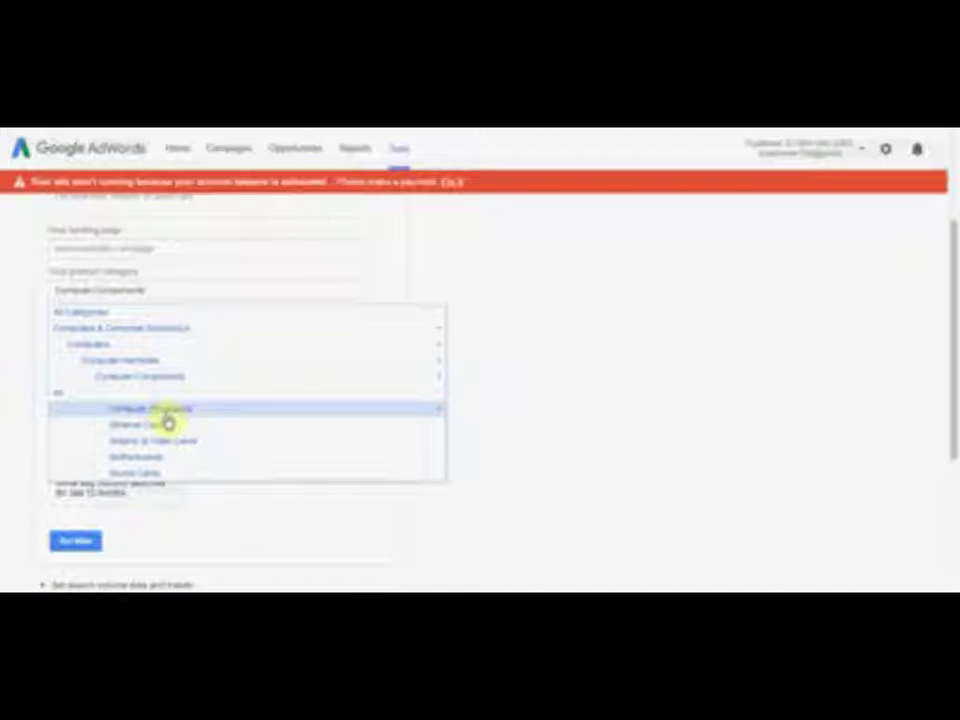
left_click(165, 412)
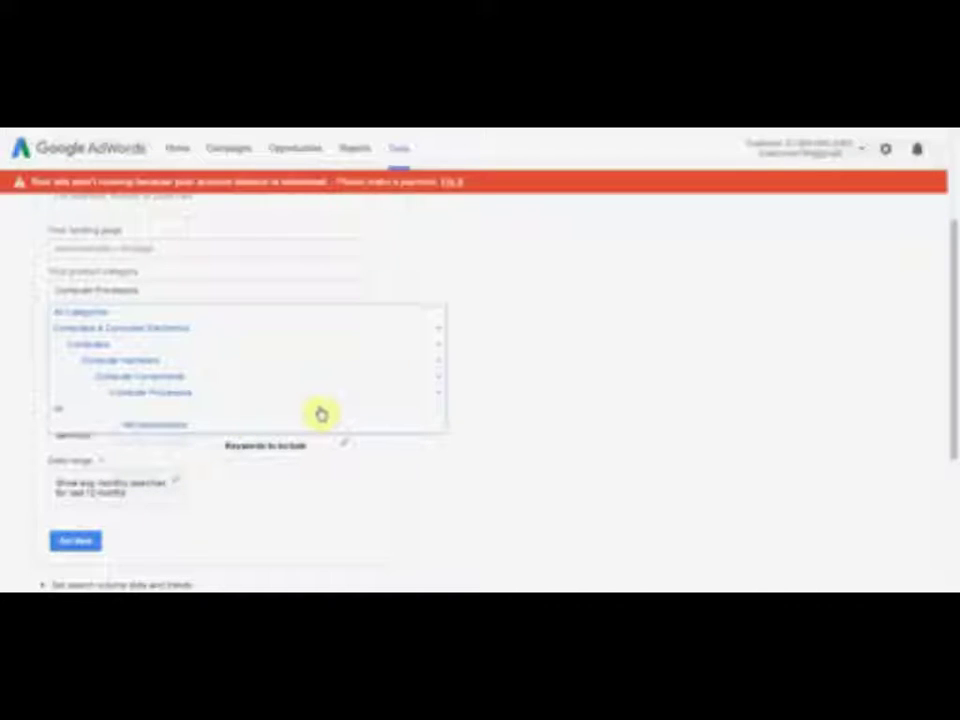
left_click(591, 358)
- Get ideas for the Computer Processors category and sort its keyword ideas by suggested bid, highest first
left_click(82, 543)
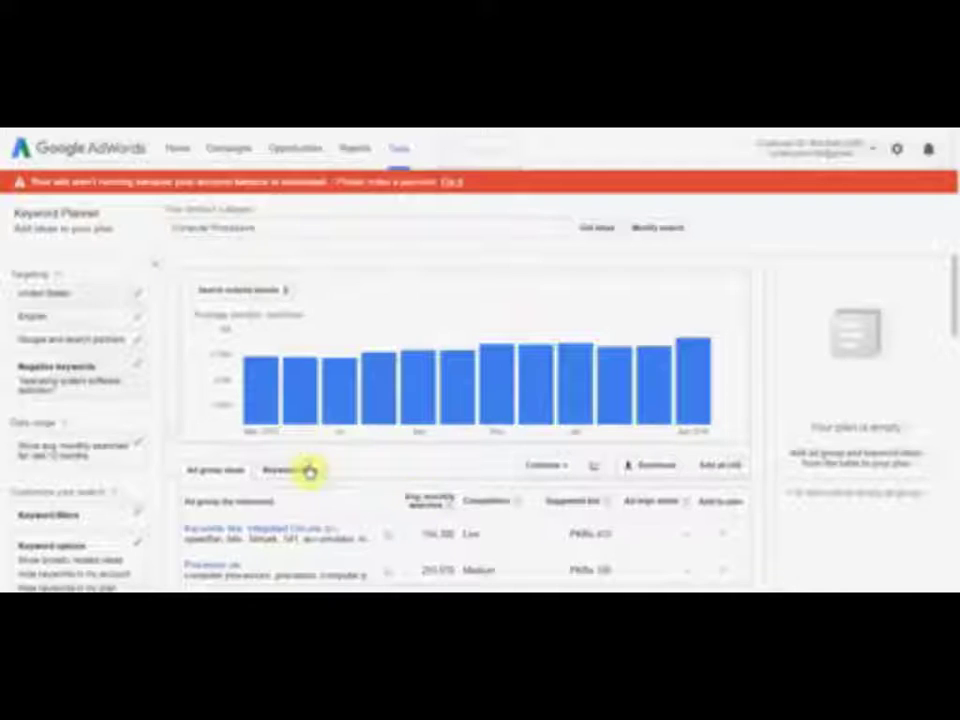
left_click(576, 506)
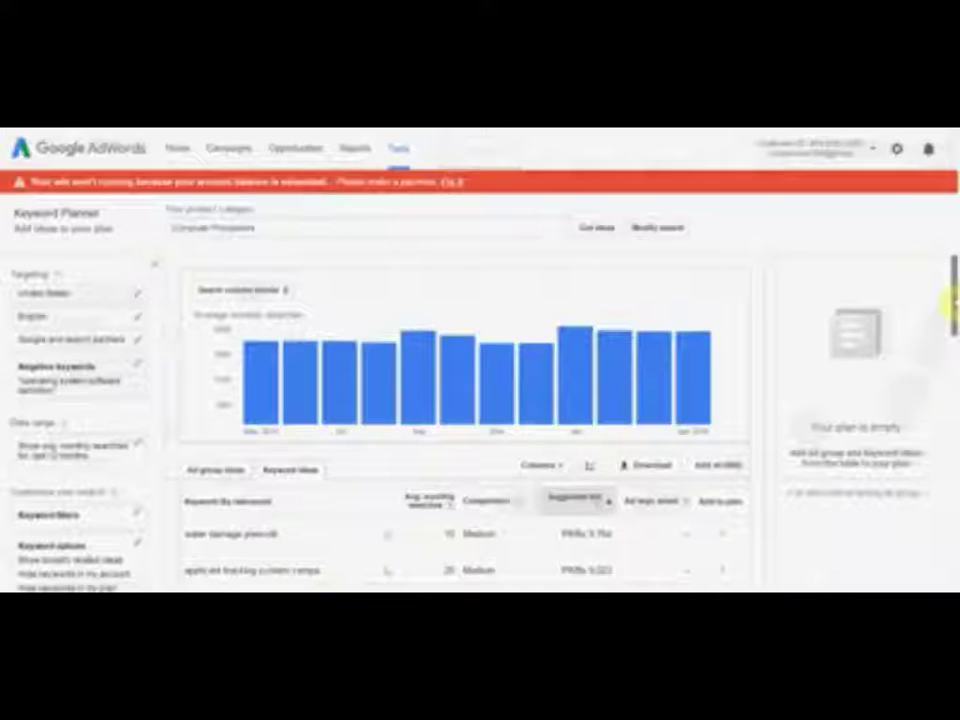
- Find "hyper threading" in the sorted keyword ideas, check its suggested bid and copy the keyword
scroll(950, 340, "down", 4)
scroll(950, 390, "down", 1)
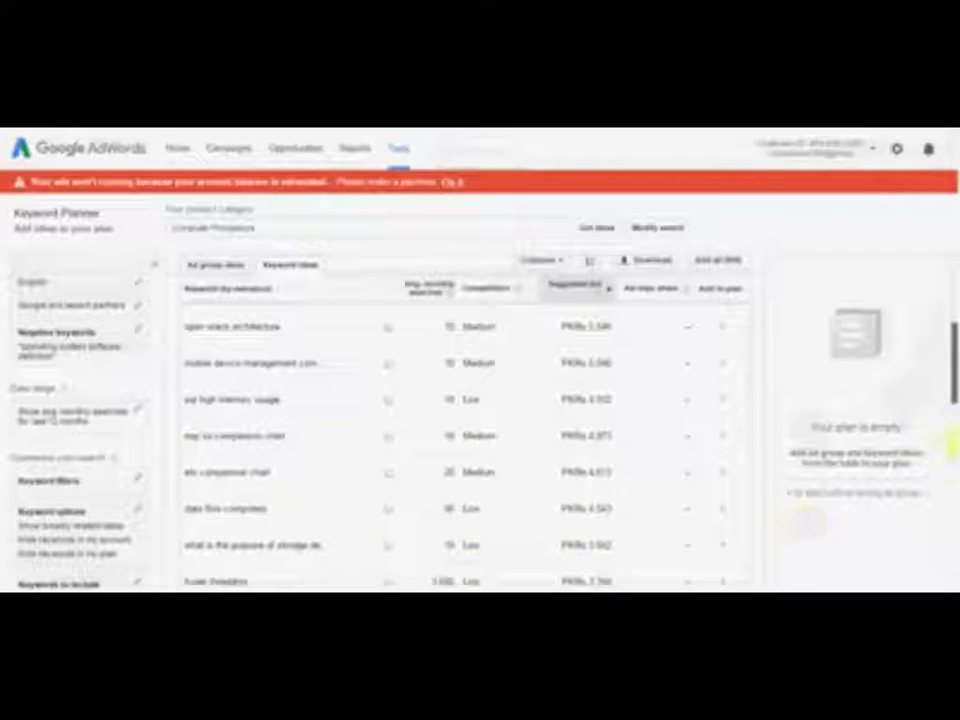
scroll(950, 420, "down", 3)
scroll(950, 420, "down", 1)
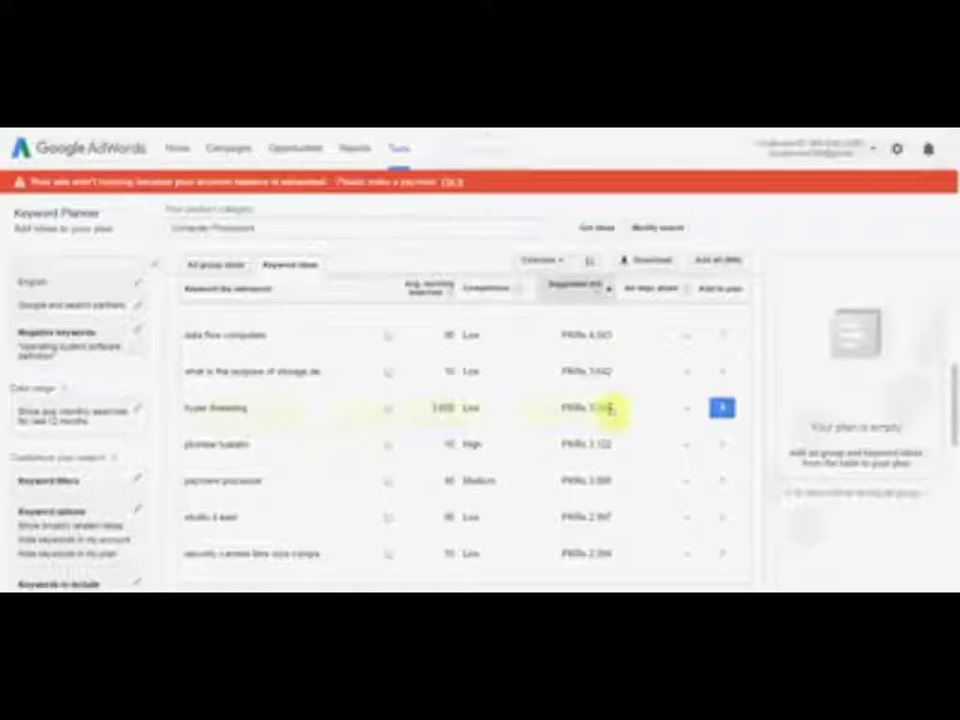
left_click_drag(613, 407, 595, 408)
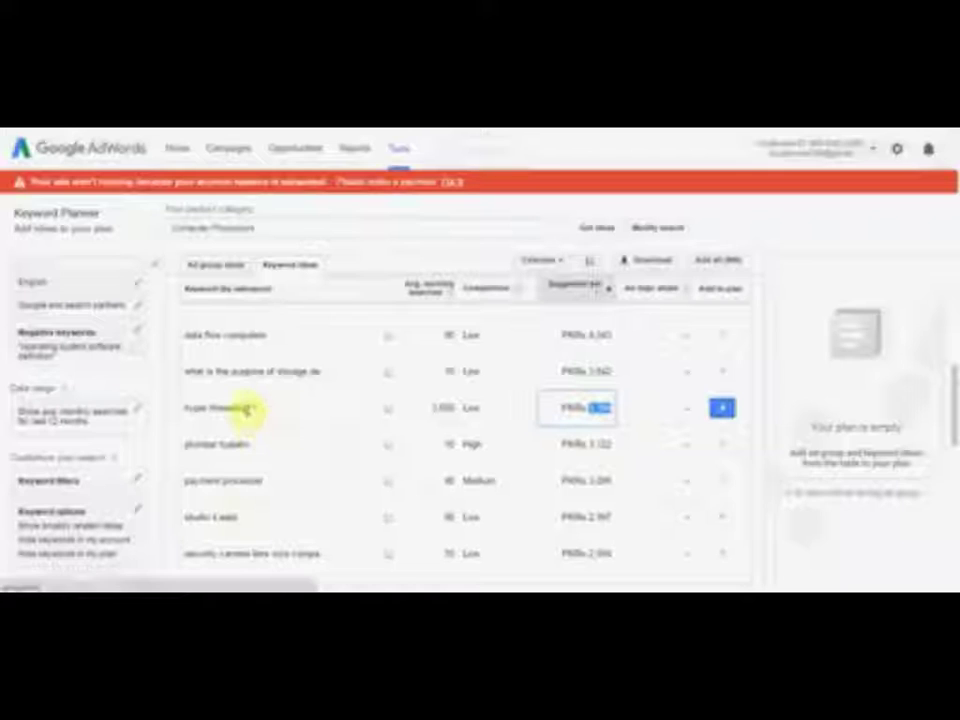
left_click_drag(245, 408, 186, 408)
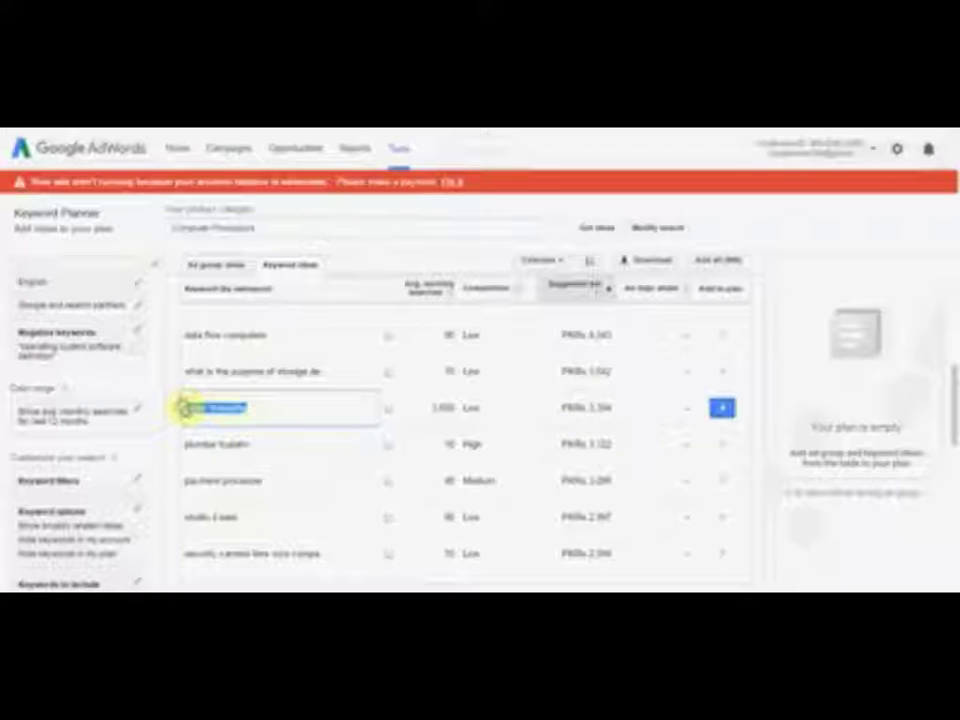
right_click(189, 408)
left_click(205, 418)
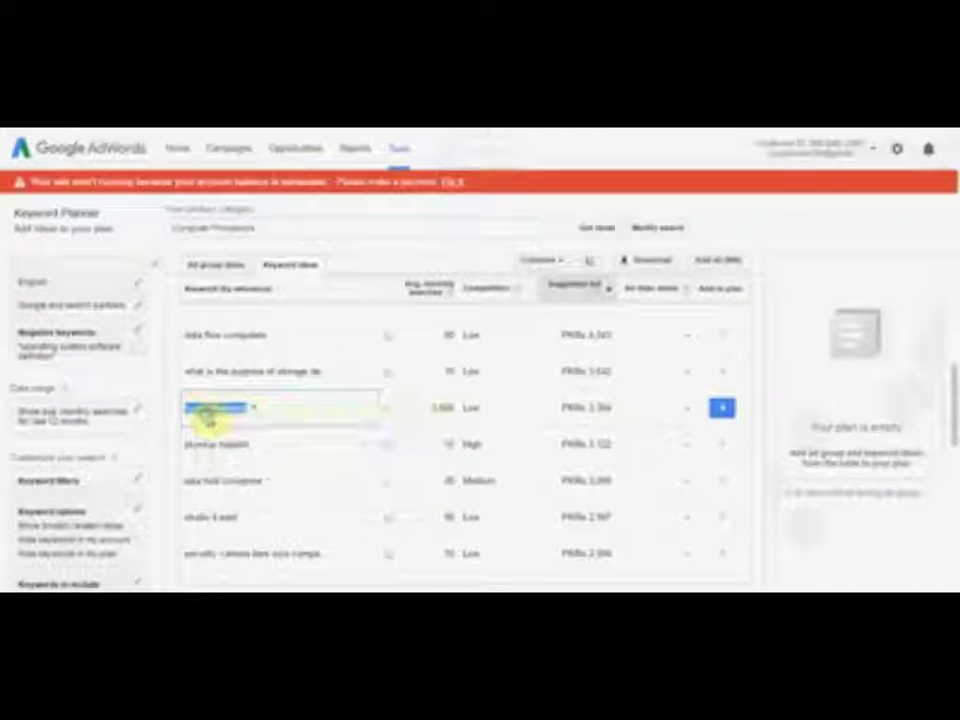
- Try to get ideas with the copied keyword "hyper threading" entered as the product category
left_click(264, 224)
left_click_drag(256, 226, 158, 221)
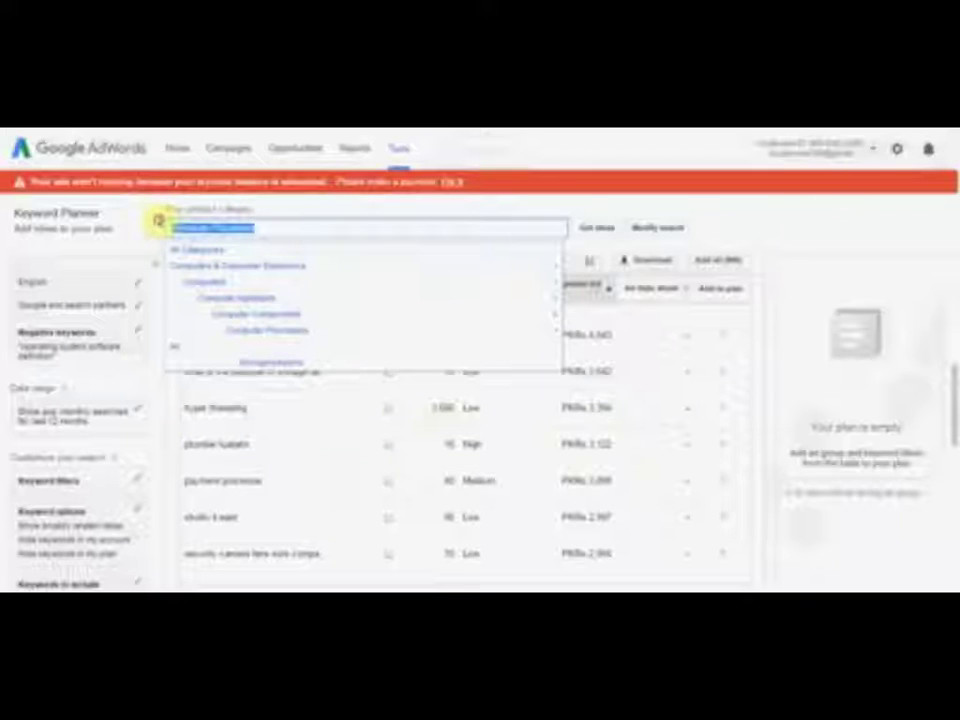
key("ctrl+v")
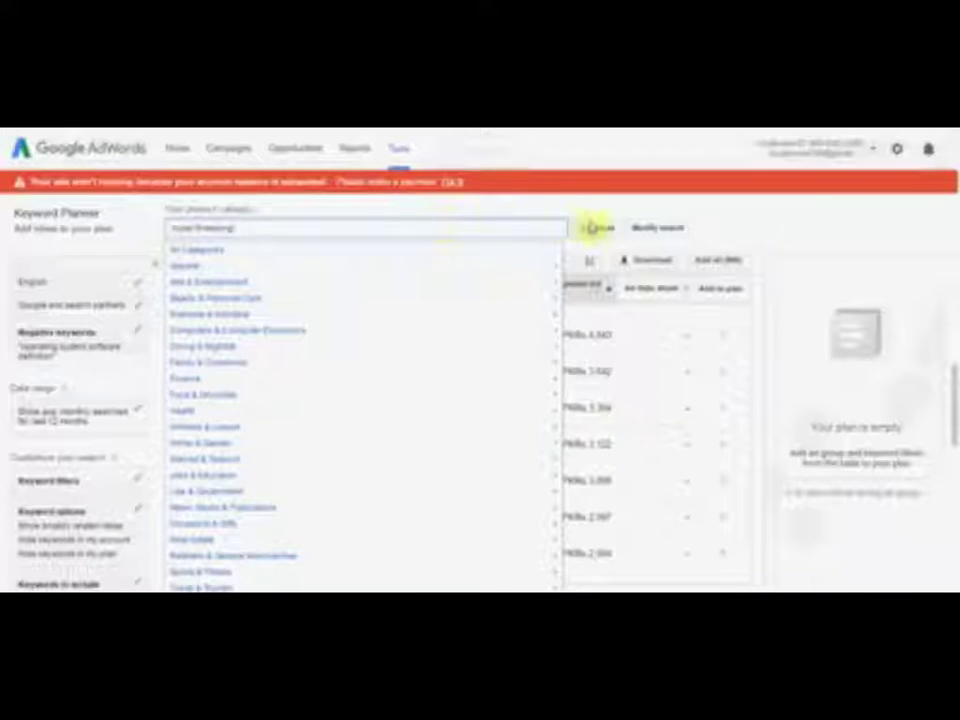
left_click(595, 228)
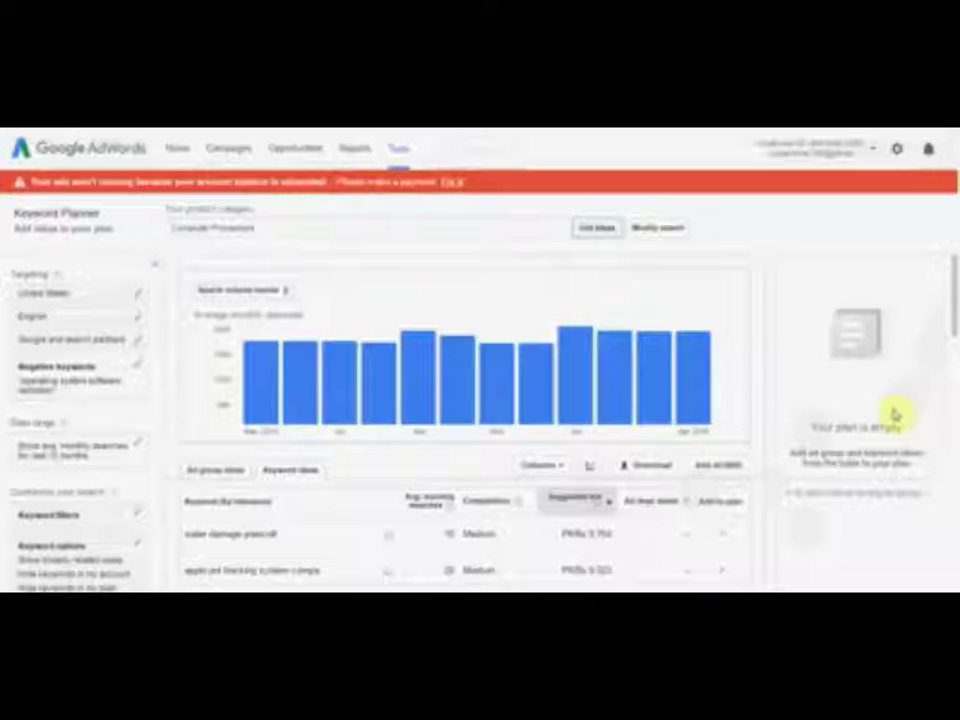
- Modify the search to use "hyper threading" as the product or service with the product category cleared, and get ideas
left_click(634, 236)
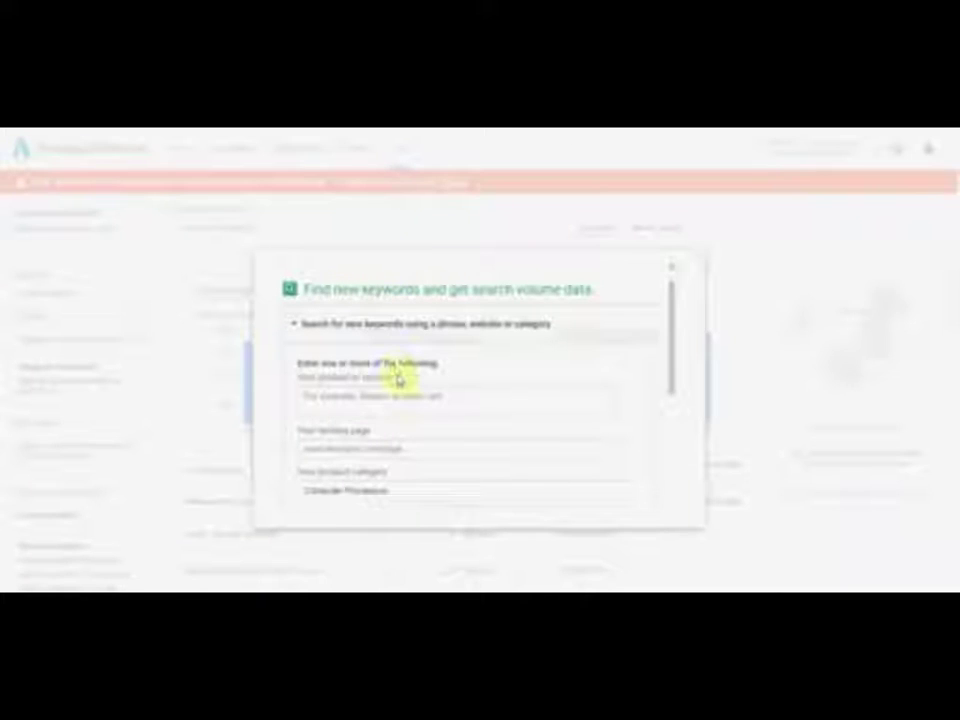
left_click(388, 405)
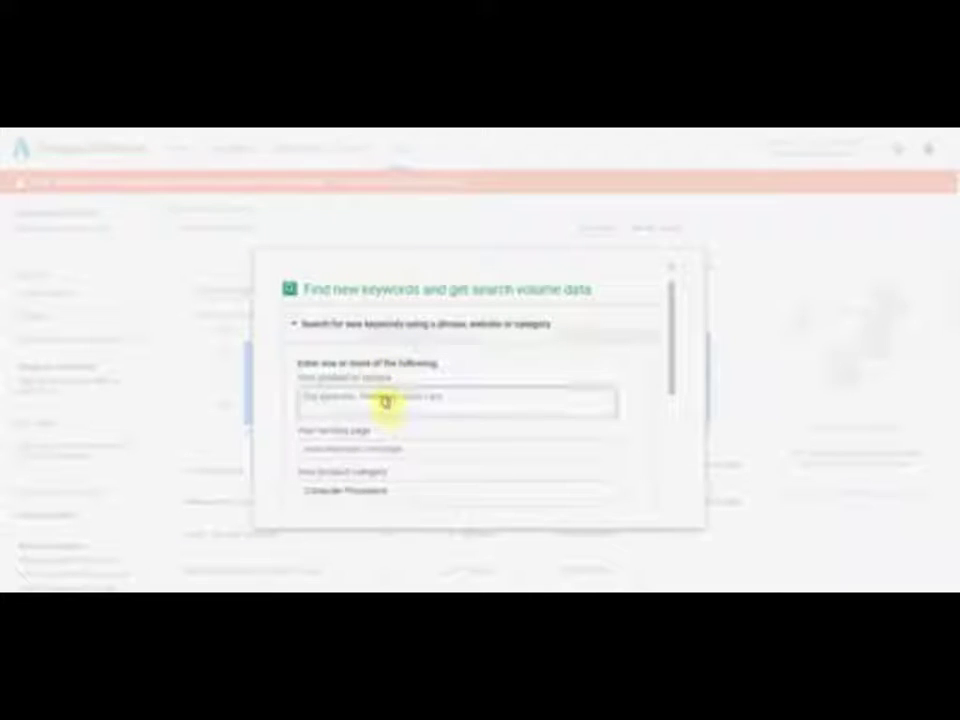
type("super smoking")
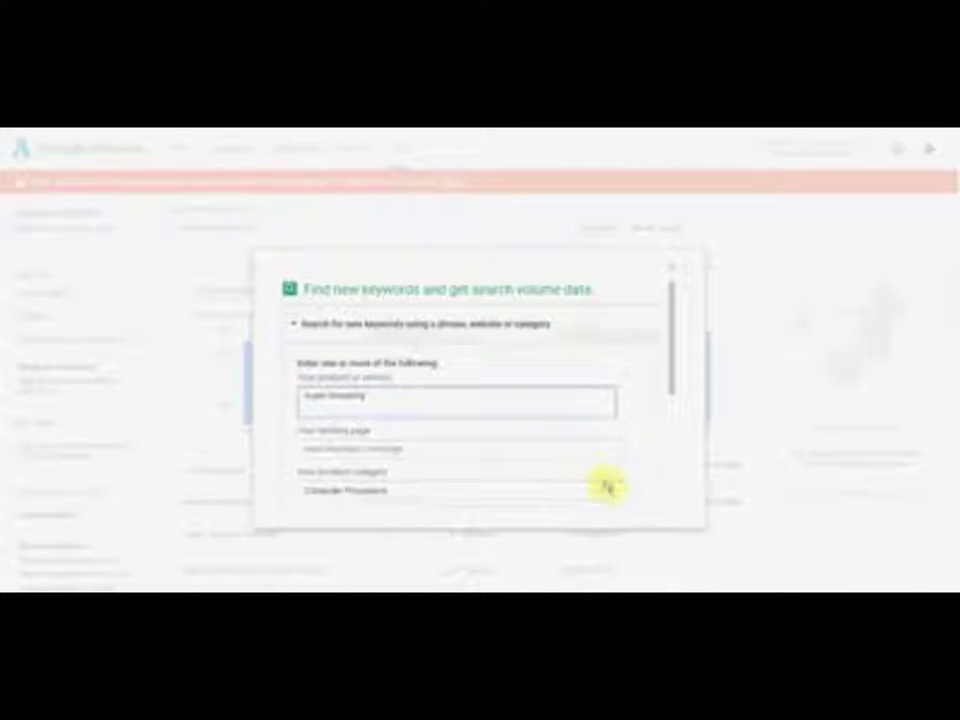
left_click_drag(671, 328, 675, 369)
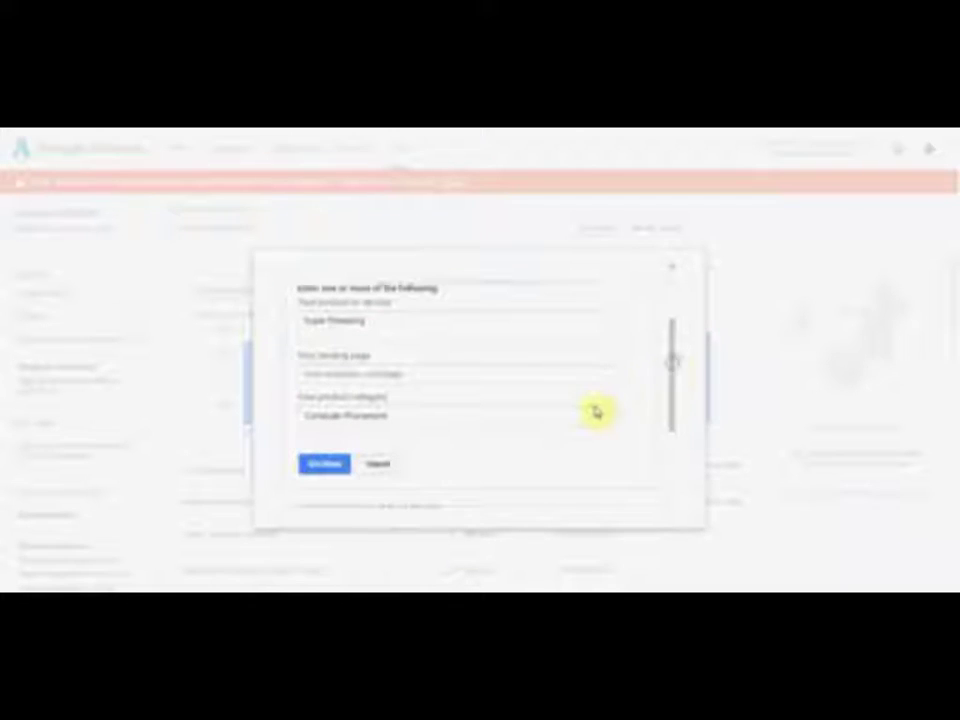
left_click(606, 413)
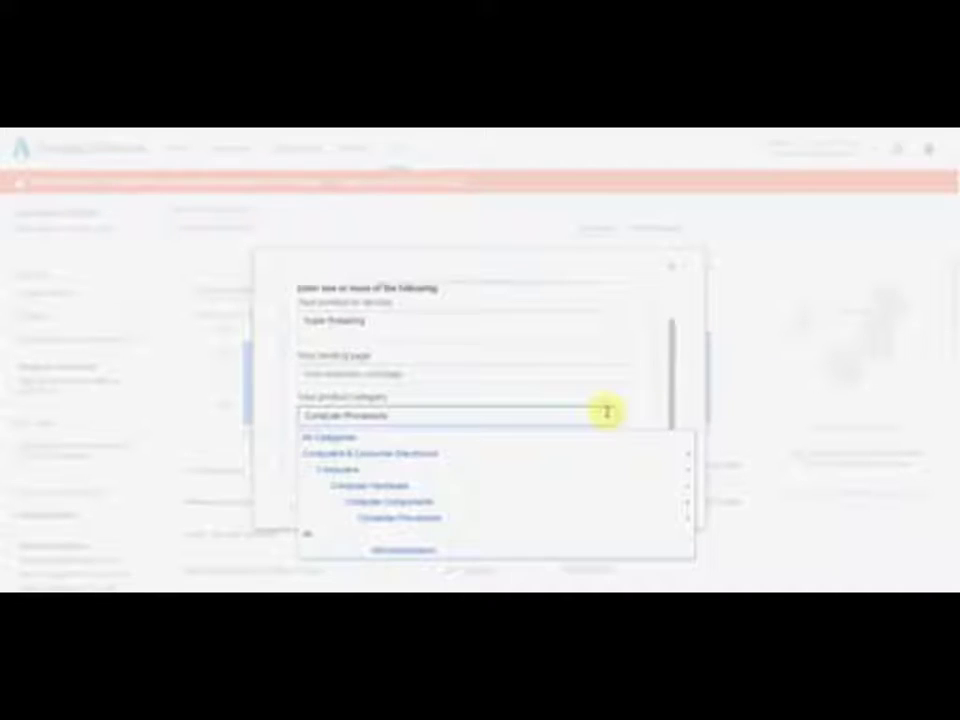
left_click(656, 447)
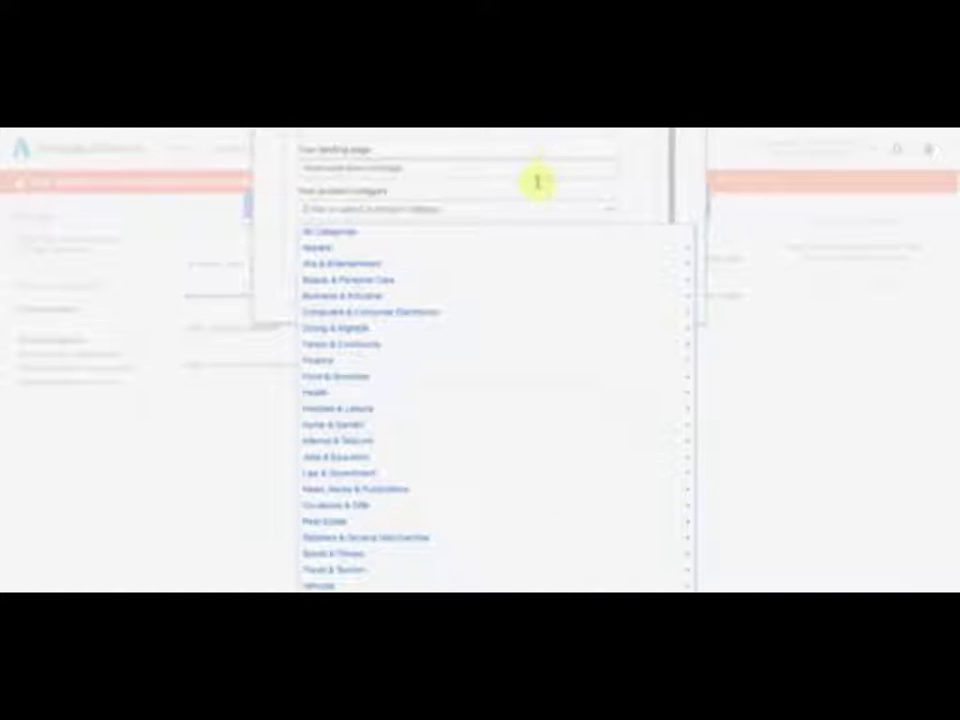
left_click(625, 208)
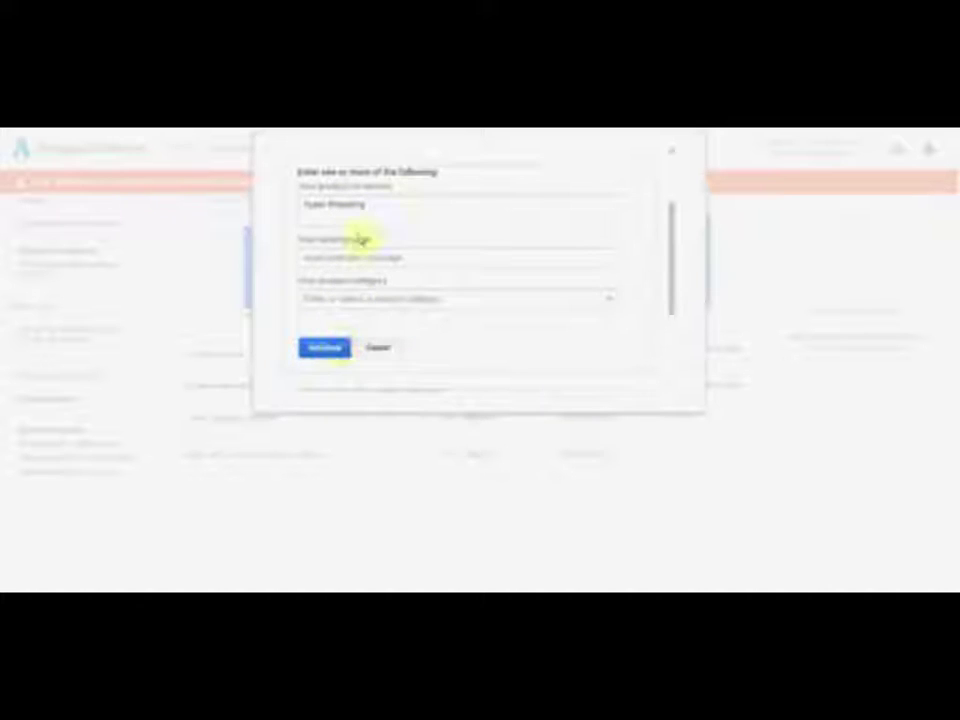
key("Return")
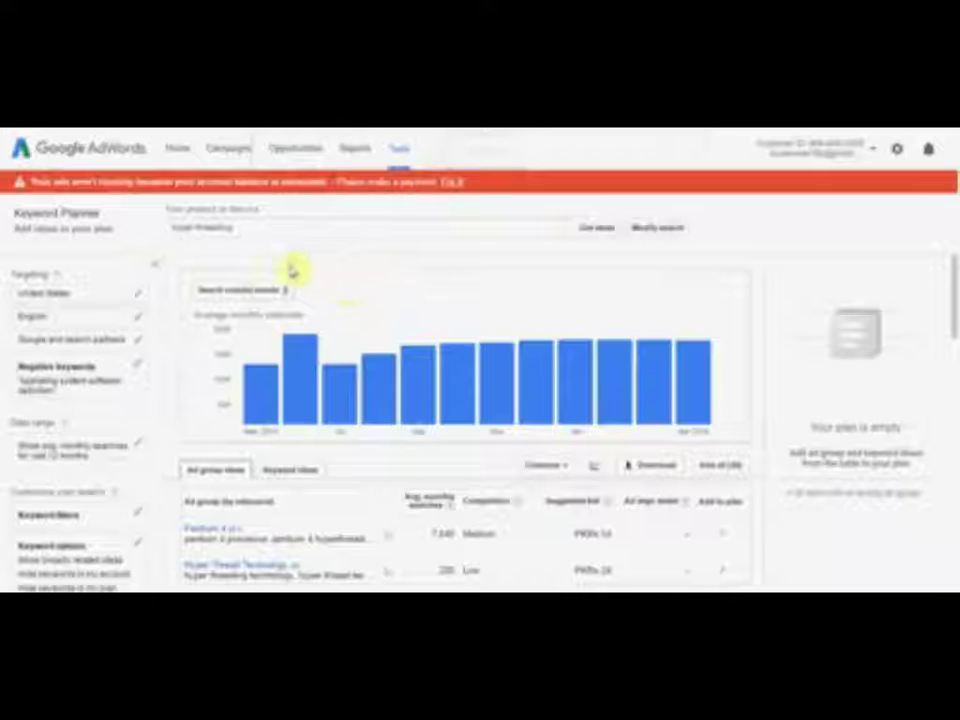
- Show the keyword ideas for "hyper threading", review their suggested bids and copy the keyword "xeon cpu"
left_click(295, 474)
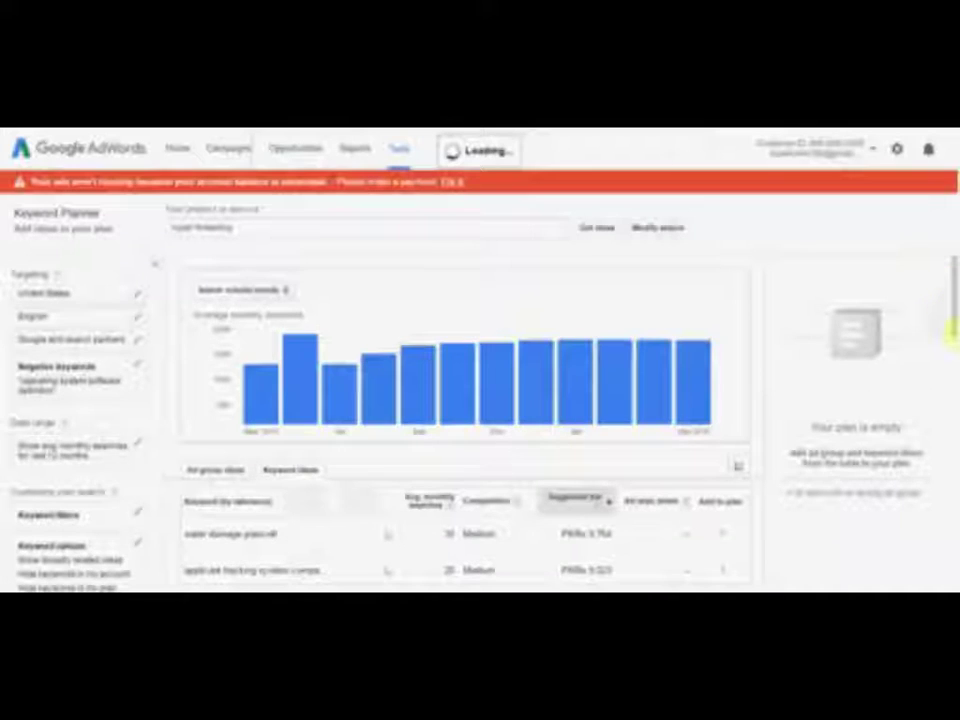
scroll(948, 340, "down", 3)
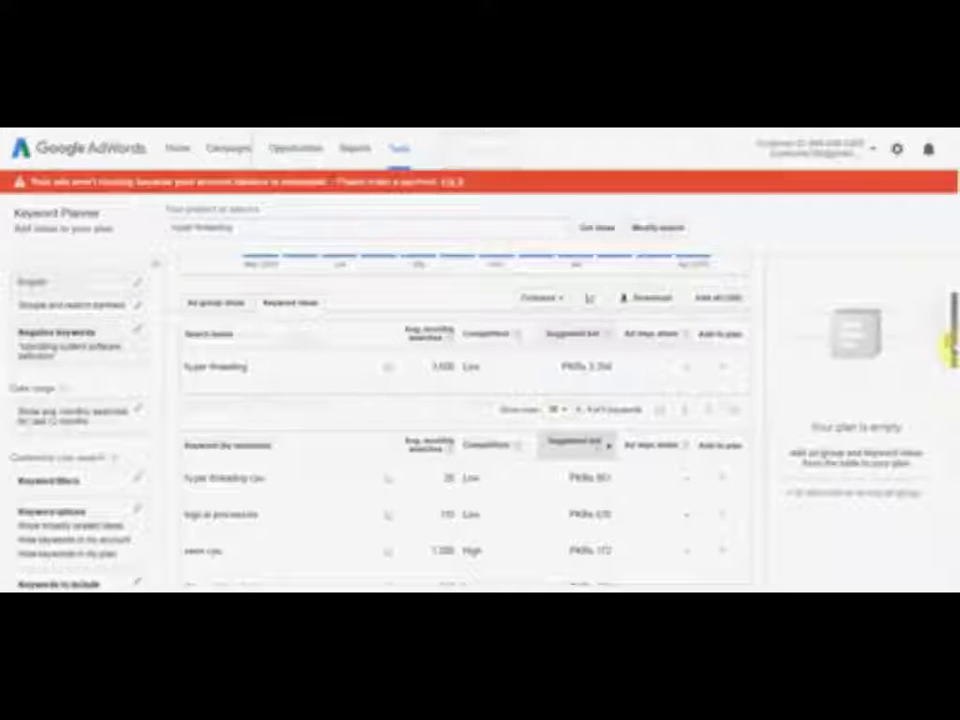
scroll(950, 360, "down", 3)
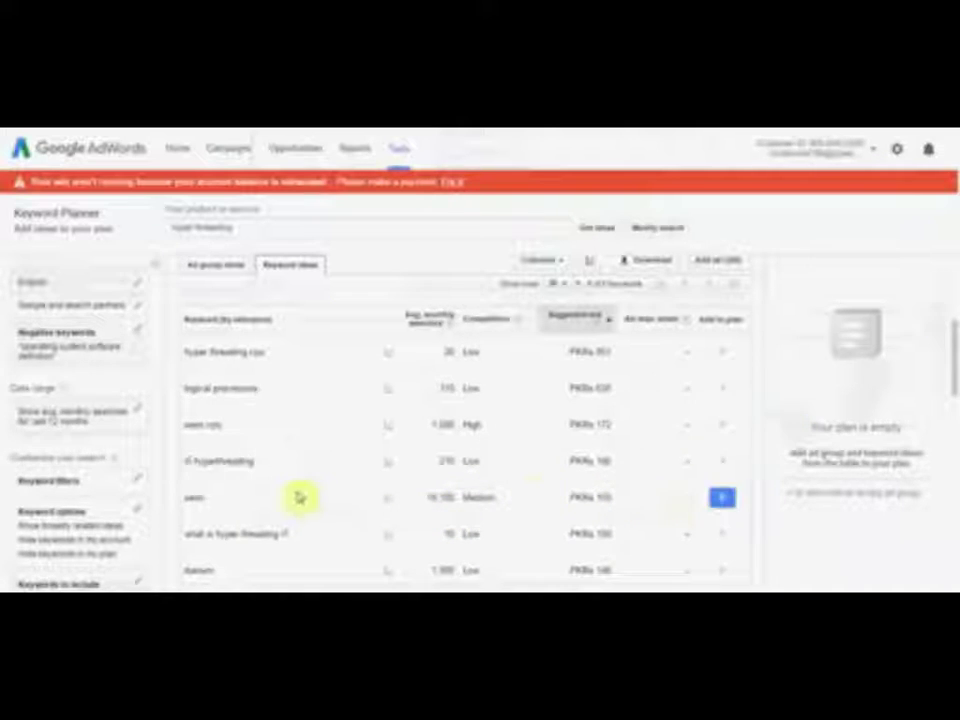
left_click(221, 424)
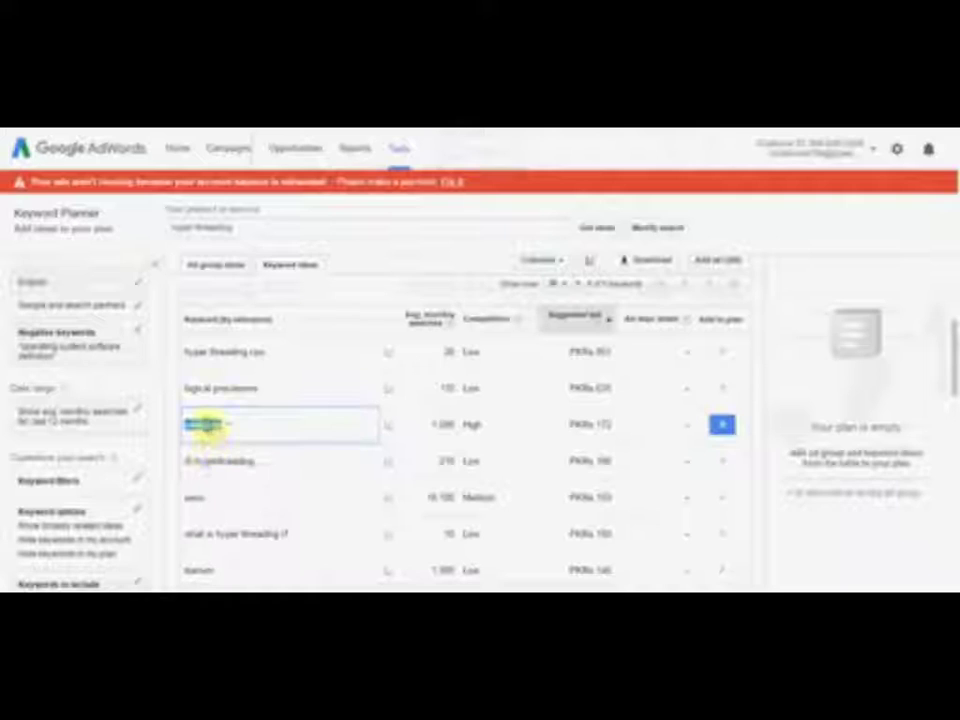
right_click(208, 428)
left_click(236, 437)
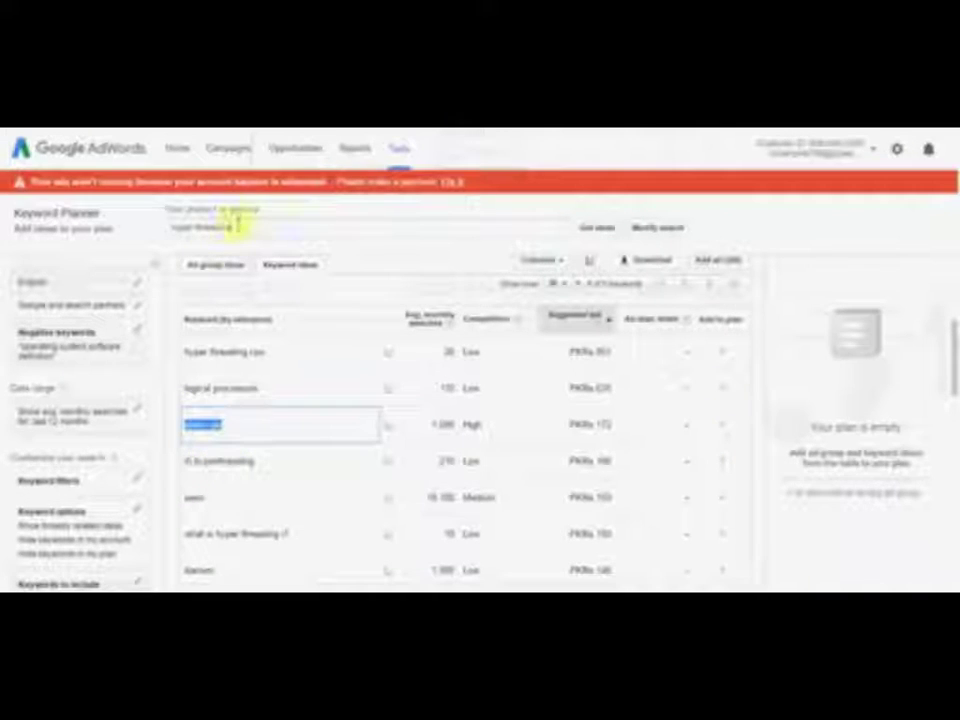
- Replace the product or service with the copied keyword "xeon cpu" and get ideas
left_click(200, 227)
key("ctrl+a")
key("ctrl+v")
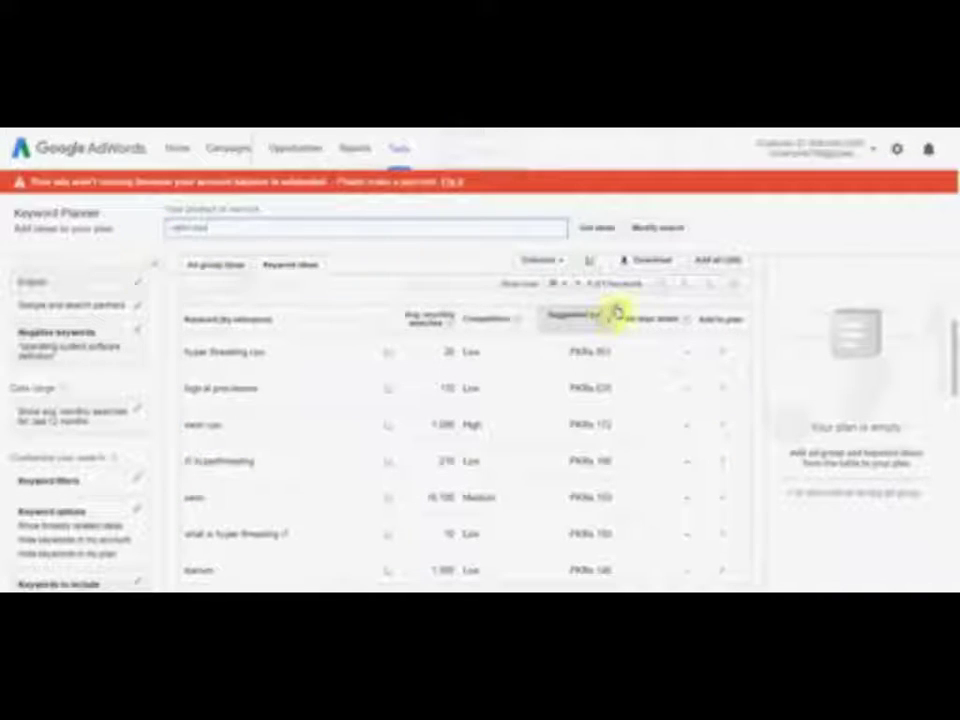
left_click(597, 231)
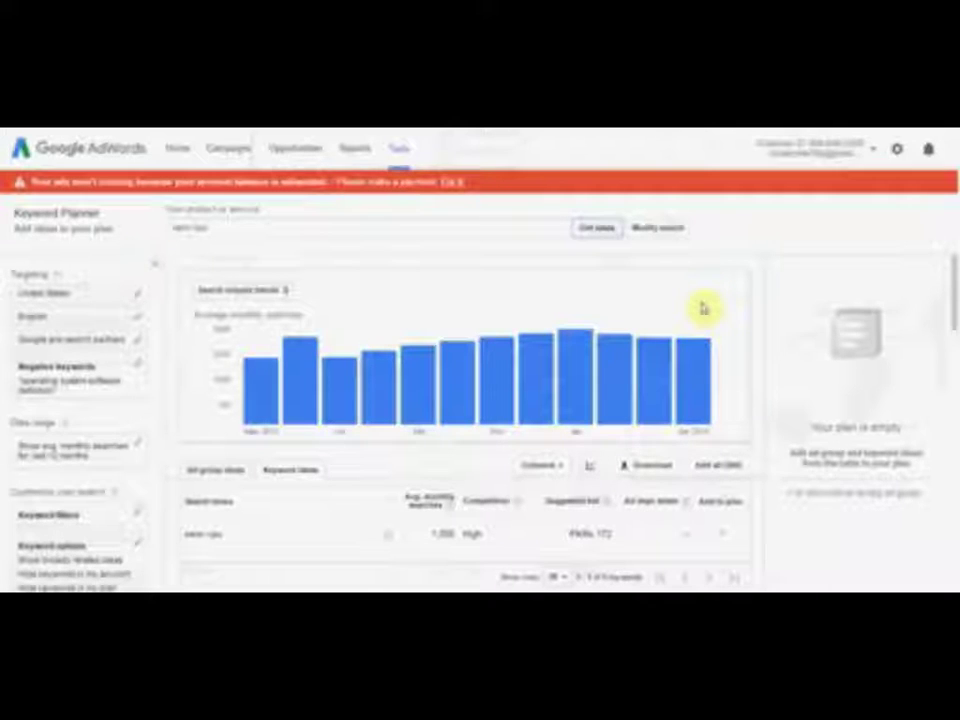
- Find "xeon workstation" among the keyword ideas for "xeon cpu" and copy the keyword
left_click_drag(954, 280, 952, 346)
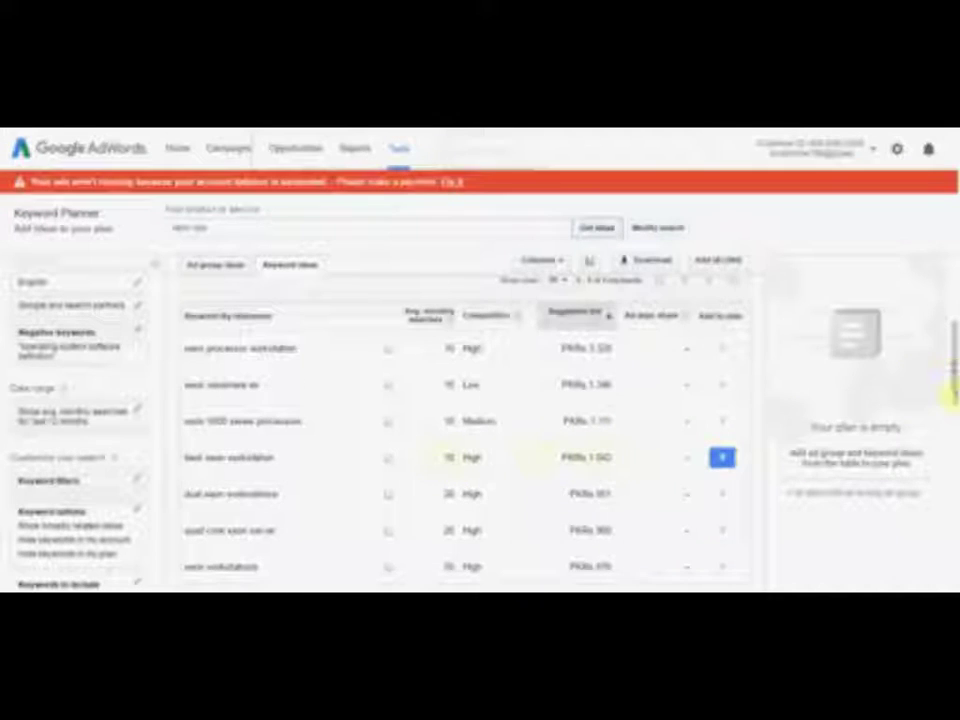
left_click_drag(951, 377, 954, 426)
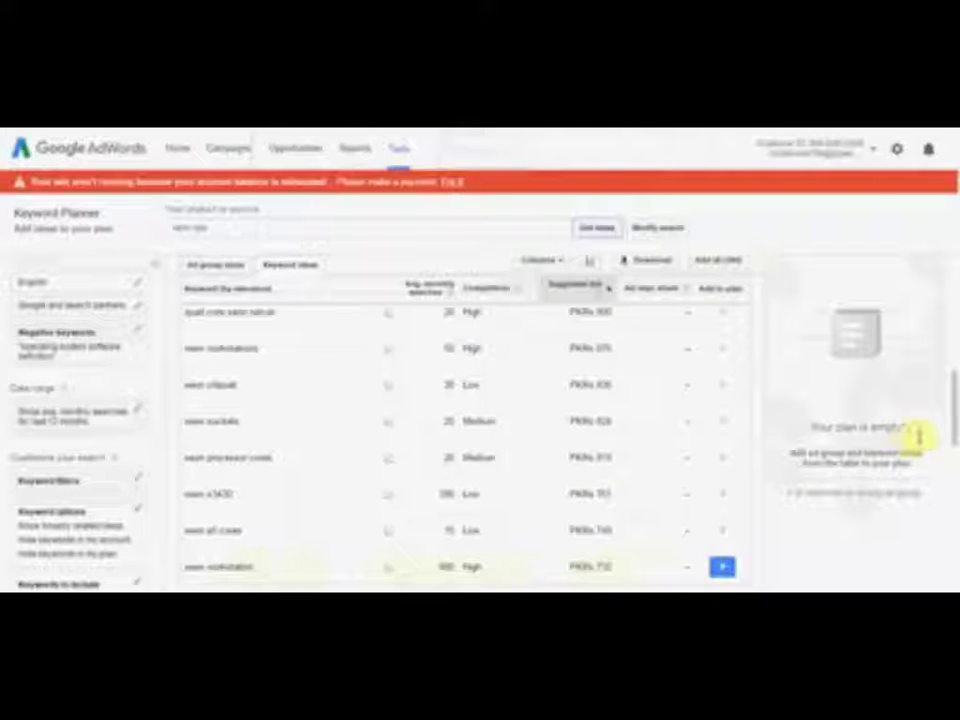
scroll(951, 445, "down", 3)
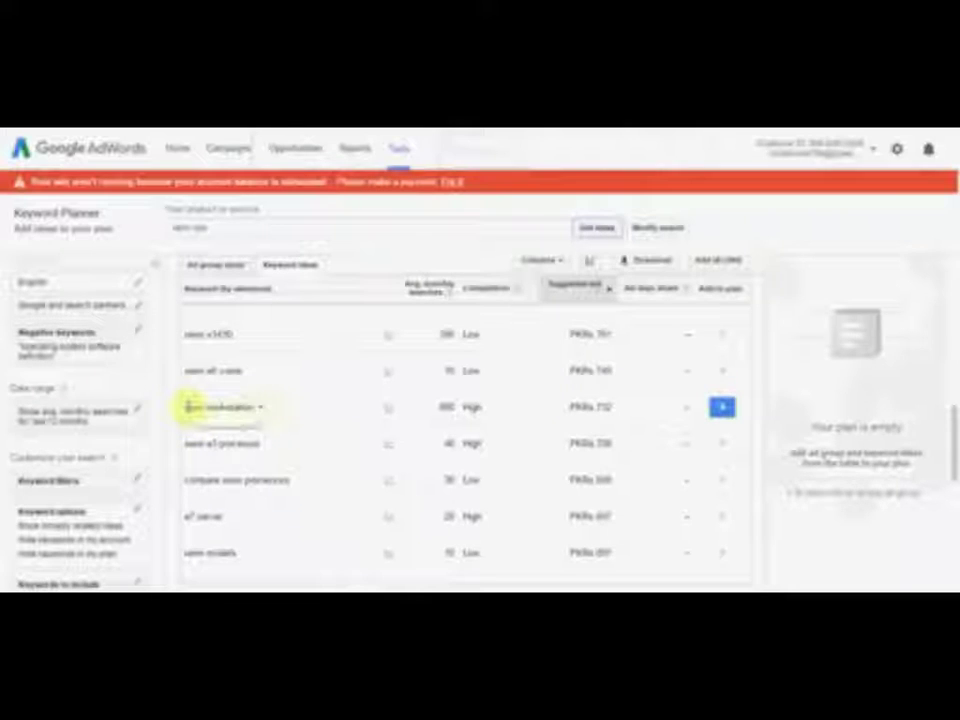
left_click_drag(185, 408, 239, 407)
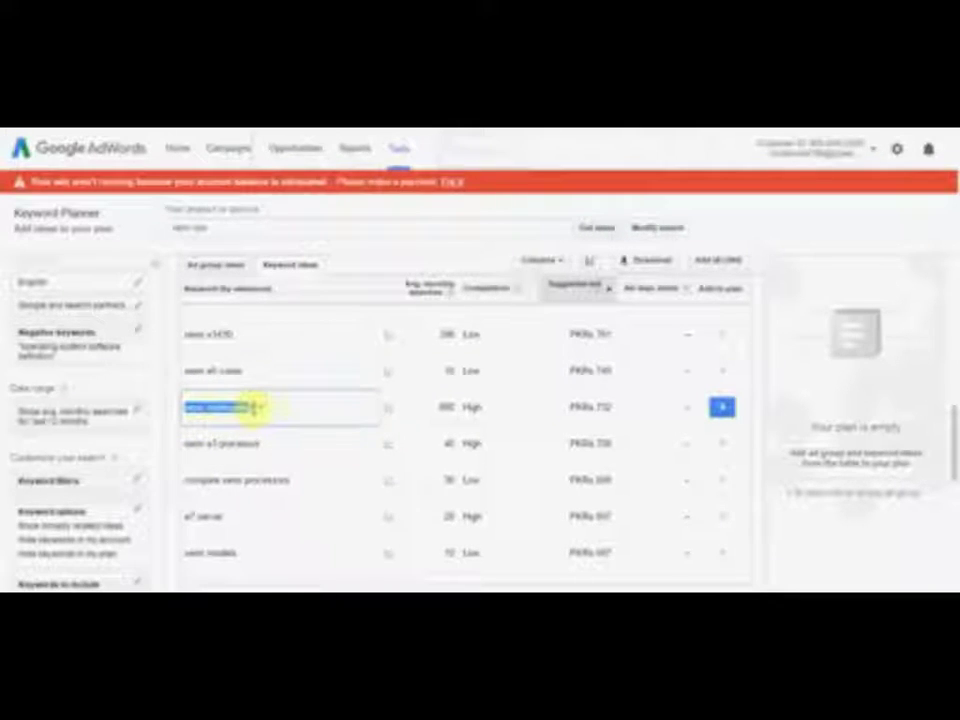
left_click_drag(253, 406, 189, 406)
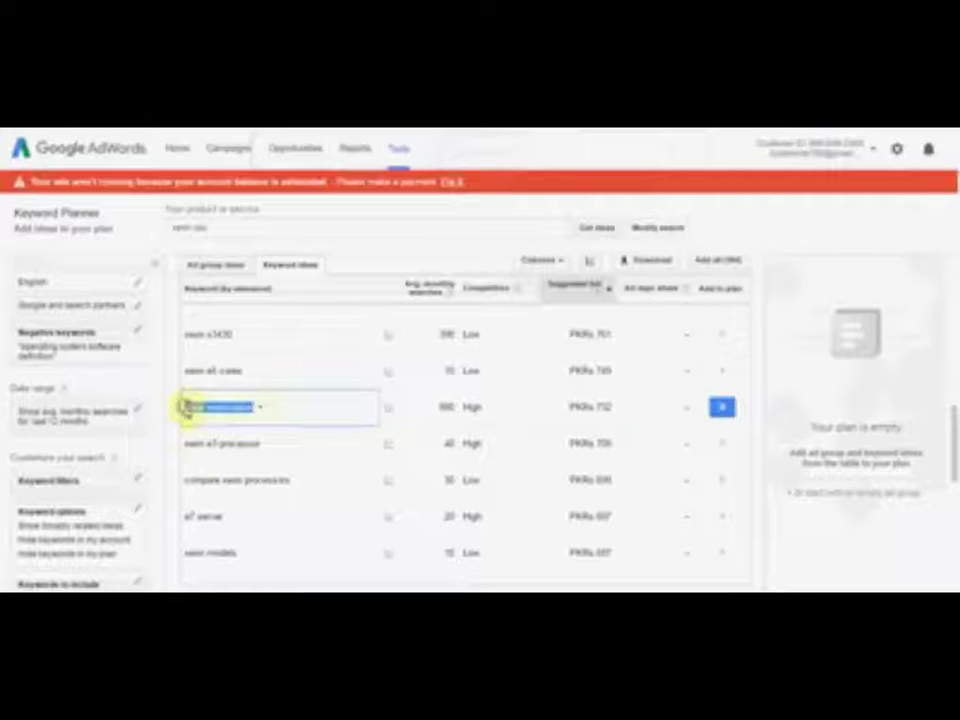
right_click(189, 407)
left_click(200, 414)
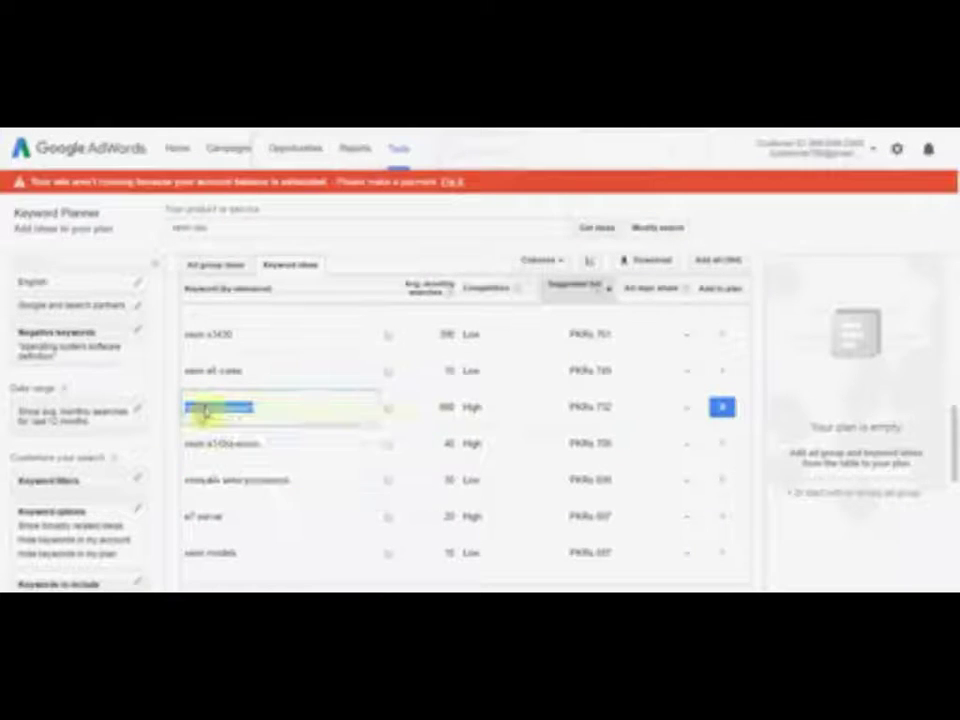
- Set the product or service to only "xeon workstation" and get ideas
left_click(239, 226)
key("ctrl+v")
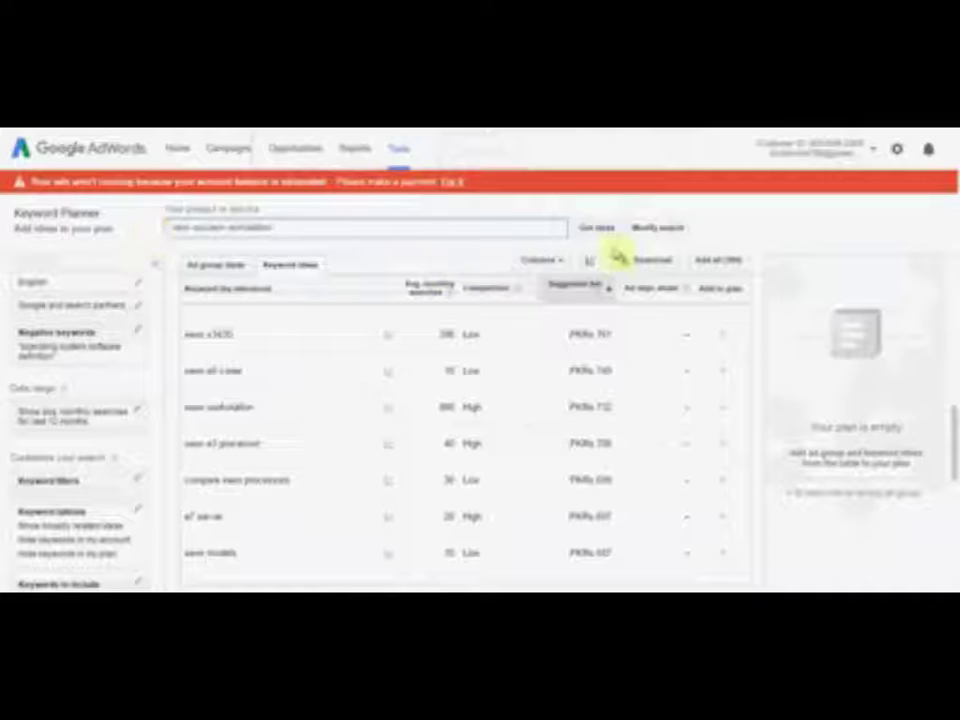
left_click(595, 230)
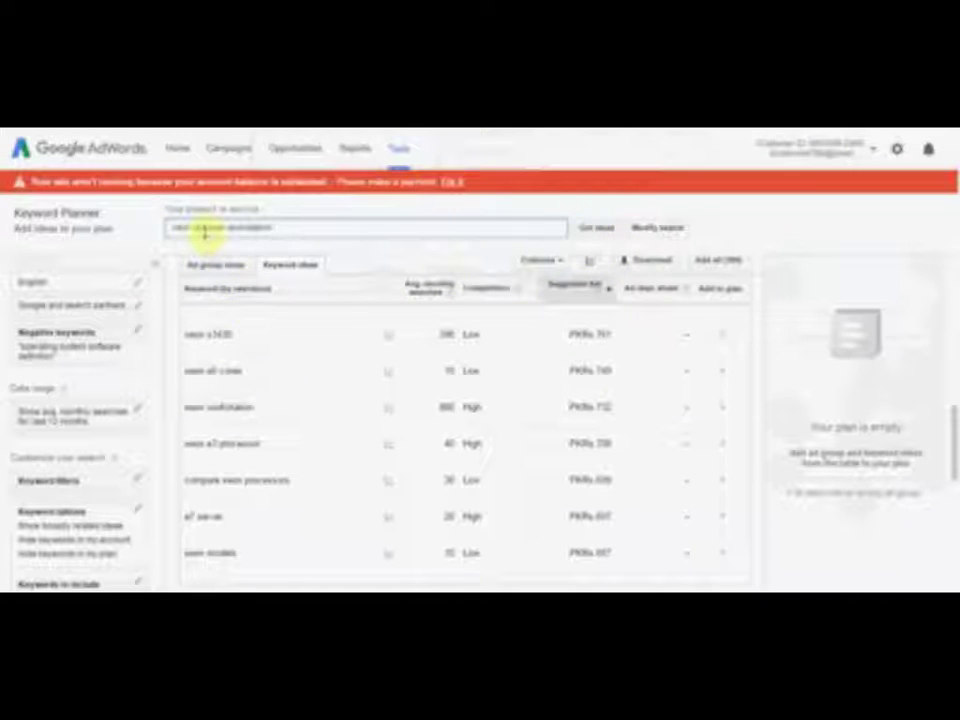
left_click_drag(203, 228, 159, 225)
key("BackSpace")
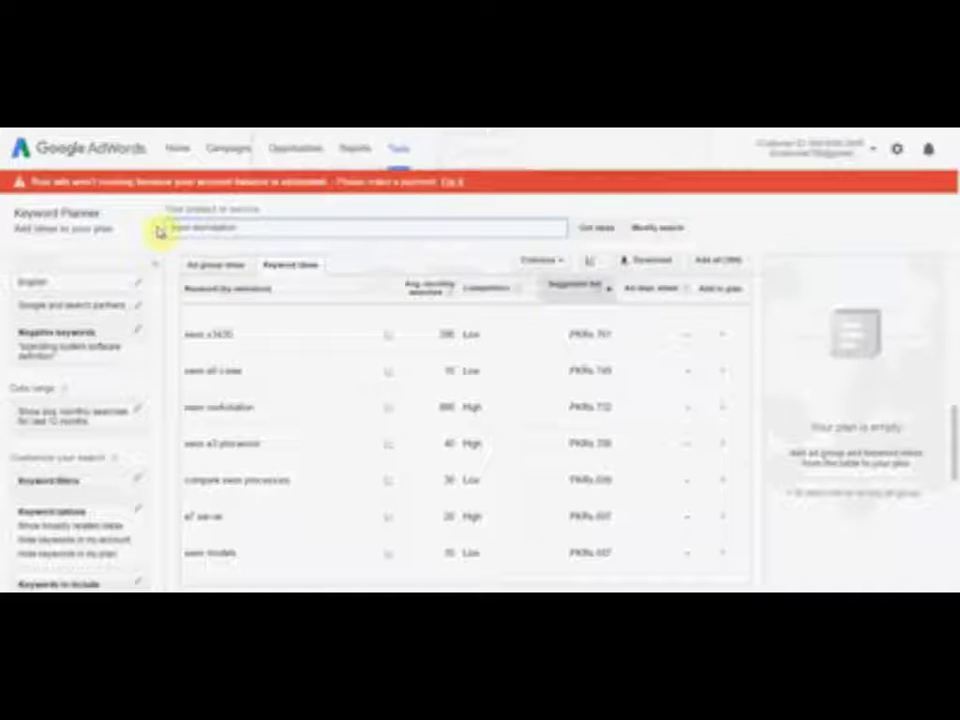
left_click(594, 226)
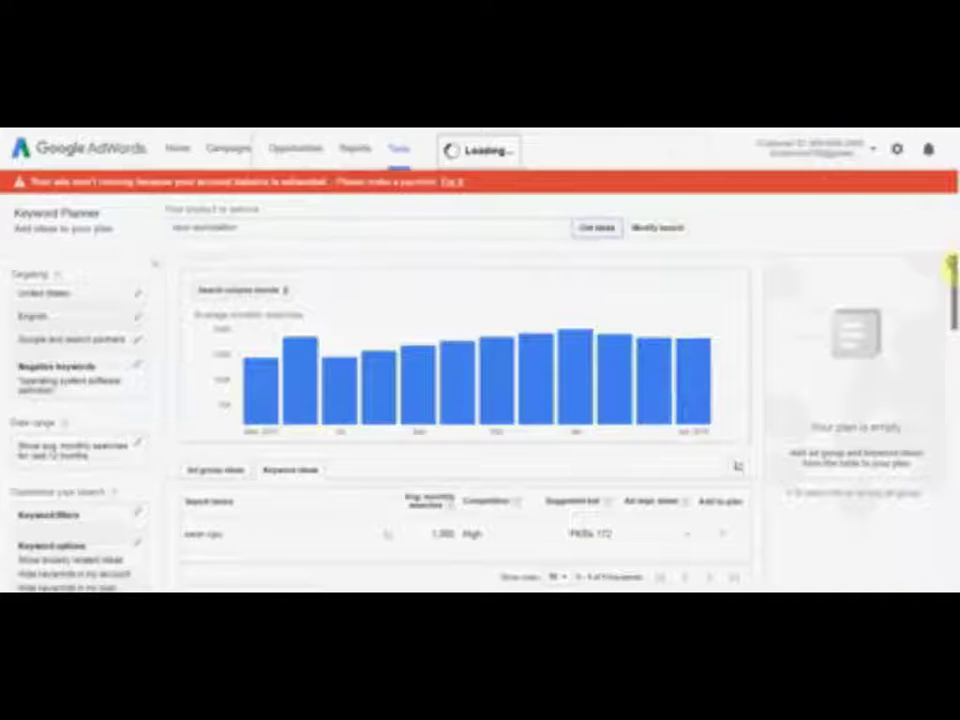
- Find "supermicro servers" among the keyword ideas, check its suggested bid and copy the keyword
left_click_drag(953, 272, 953, 378)
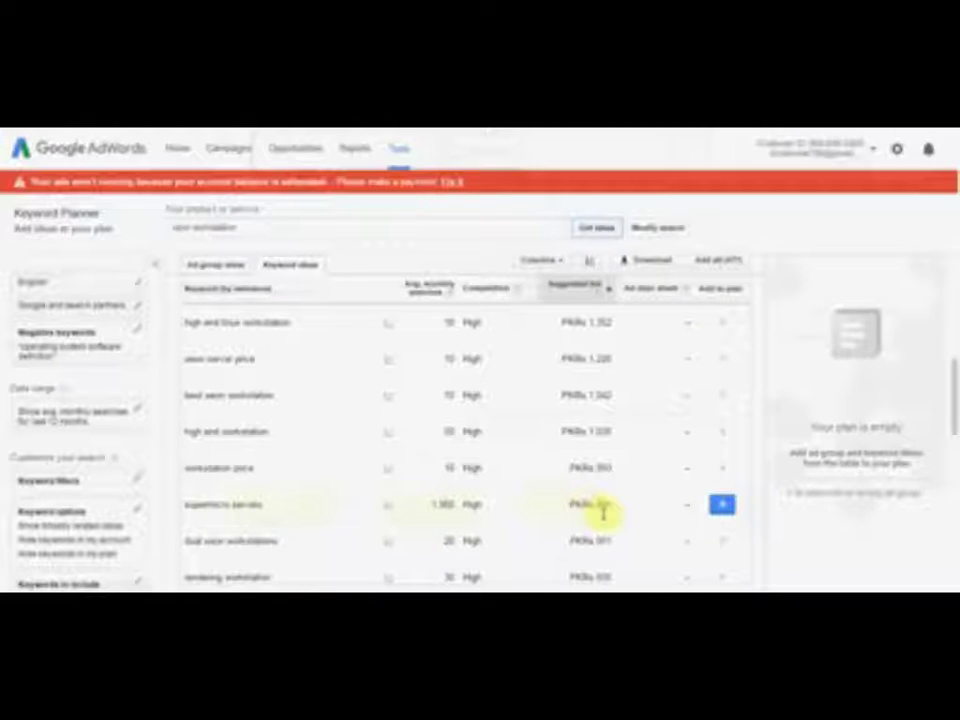
left_click(262, 505)
left_click_drag(262, 505, 200, 505)
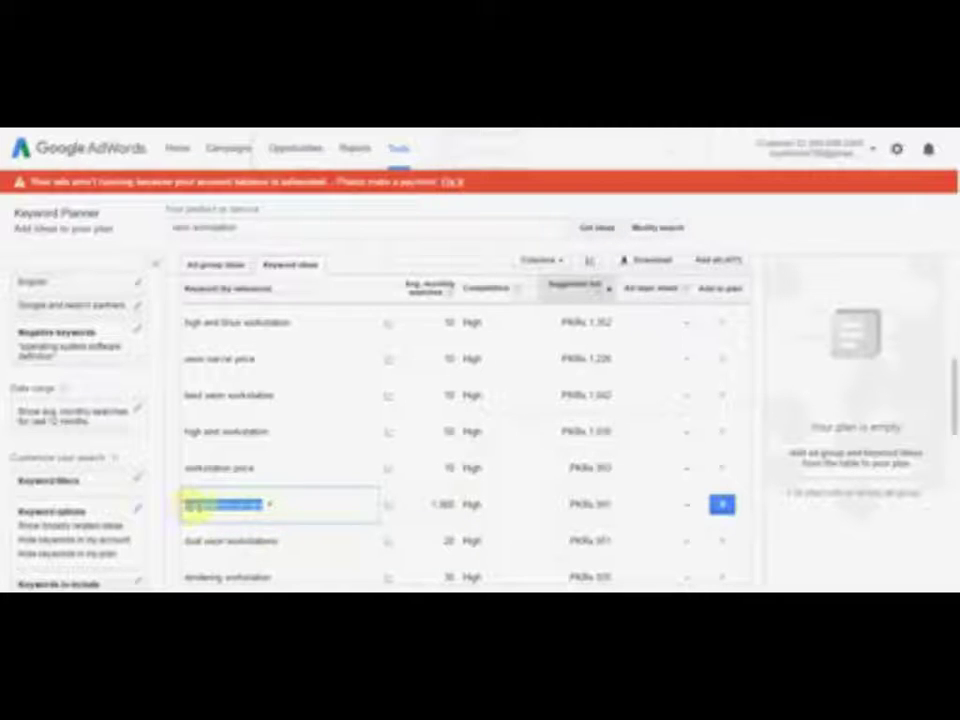
right_click(222, 505)
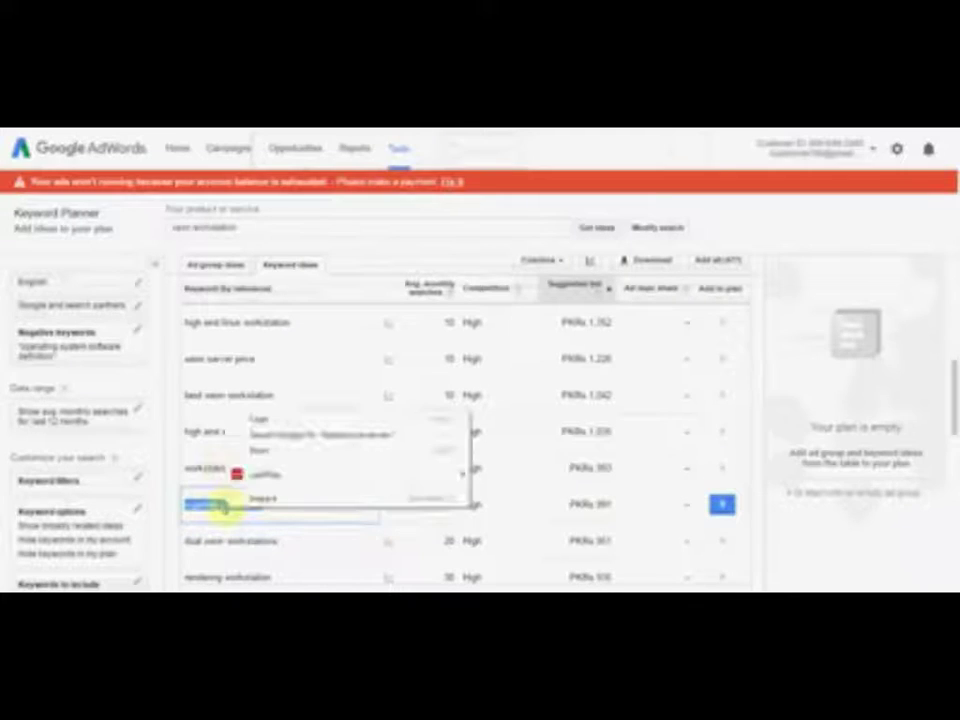
left_click(257, 419)
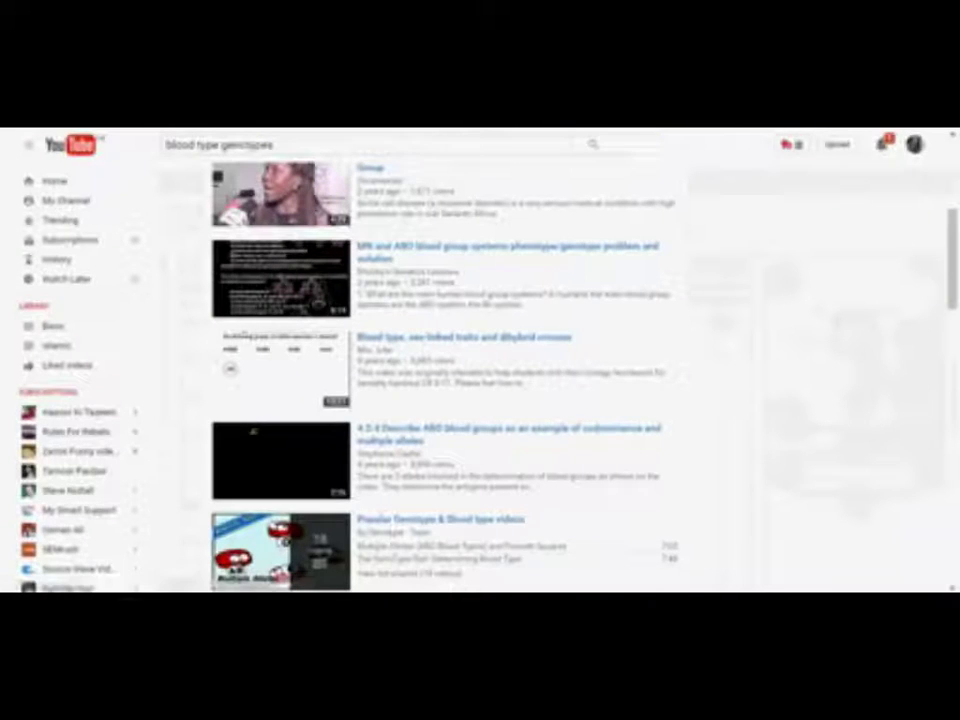
- Switch to YouTube, search for "supermicro servers" and examine the resulting videos' ages and view counts
left_click_drag(289, 143, 175, 145)
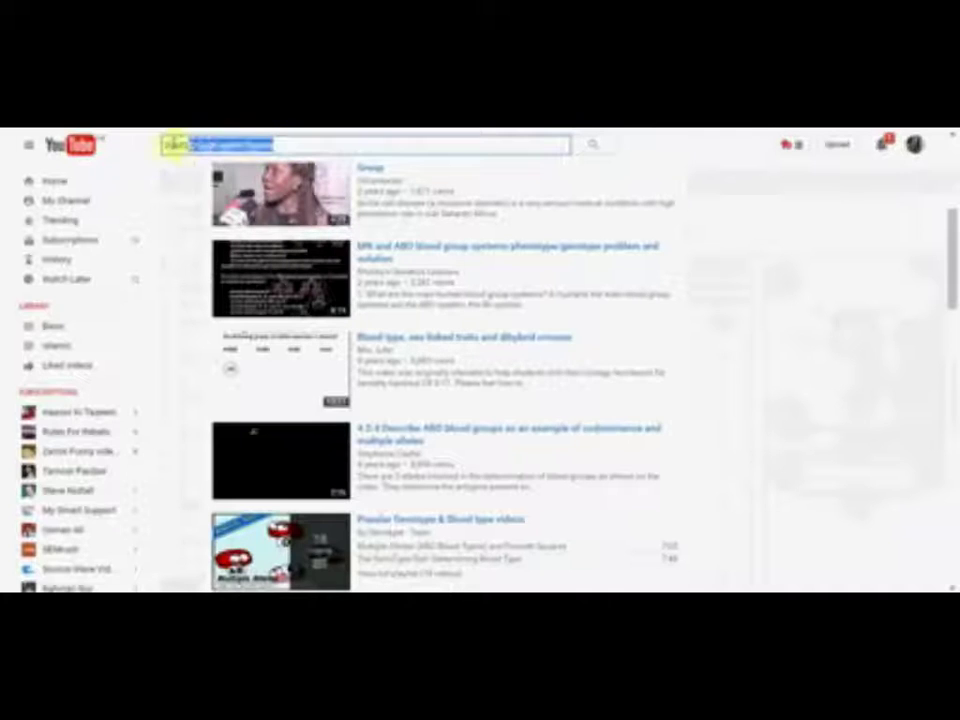
key("ctrl+v")
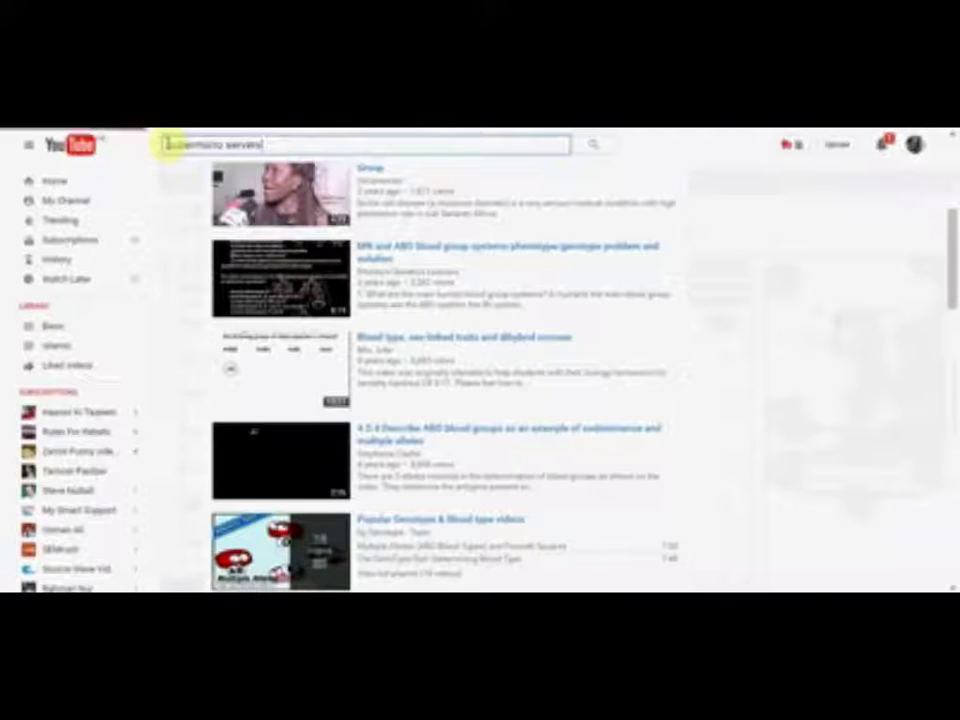
key("Return")
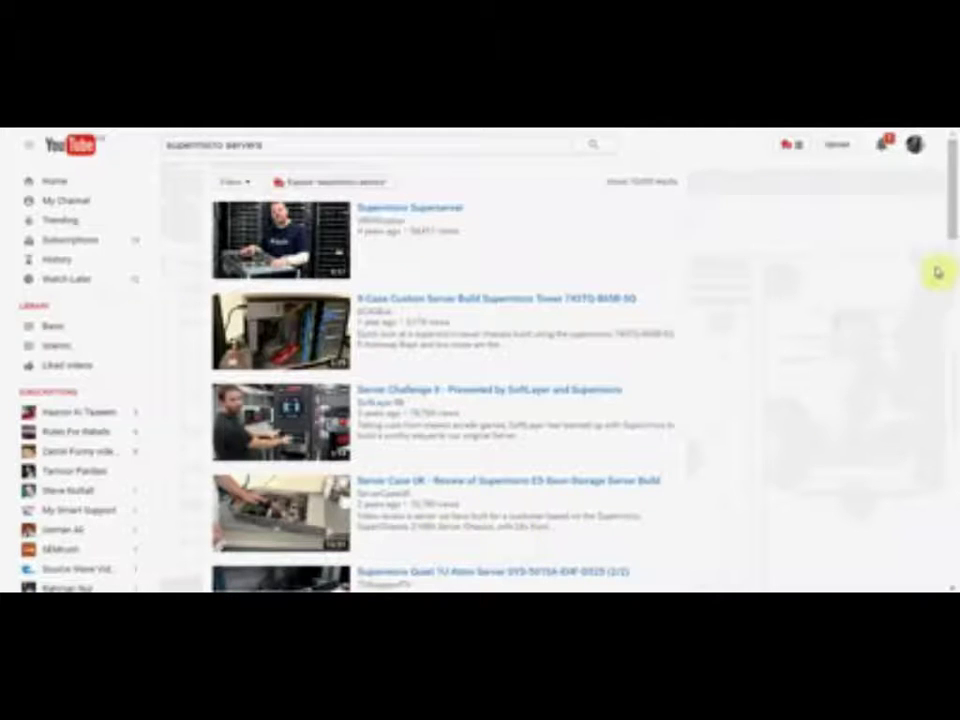
left_click_drag(951, 208, 953, 322)
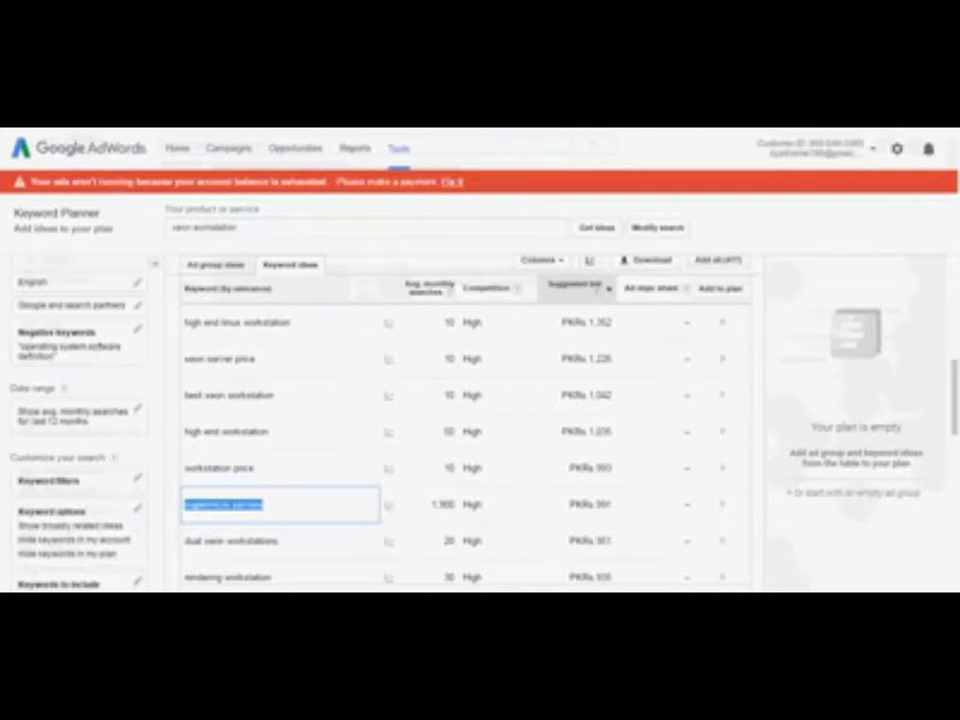
left_click(820, 602)
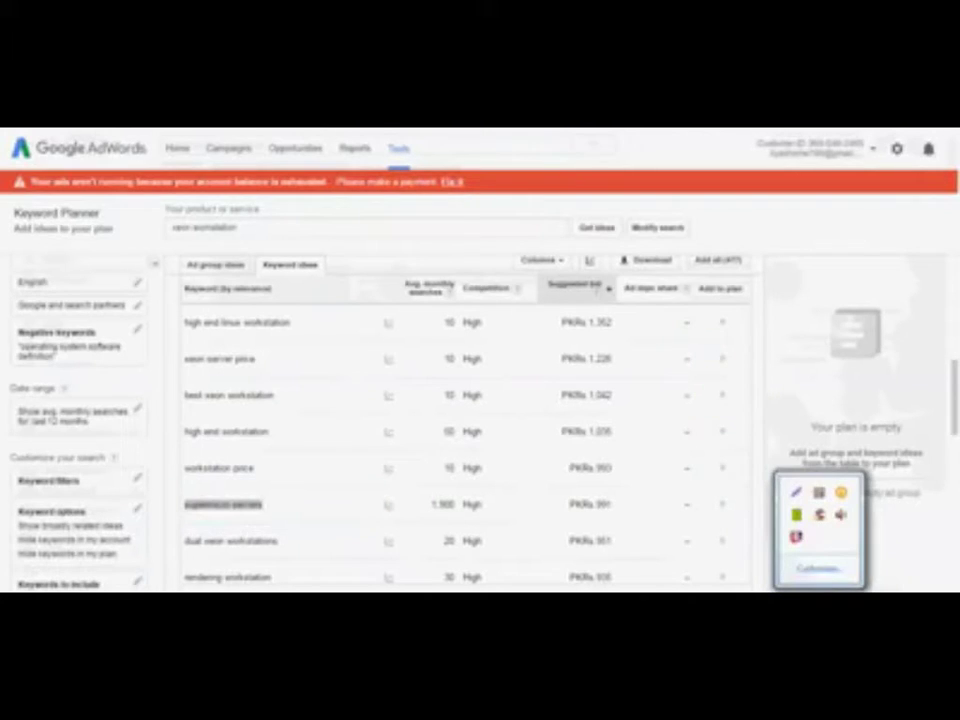
right_click(799, 543)
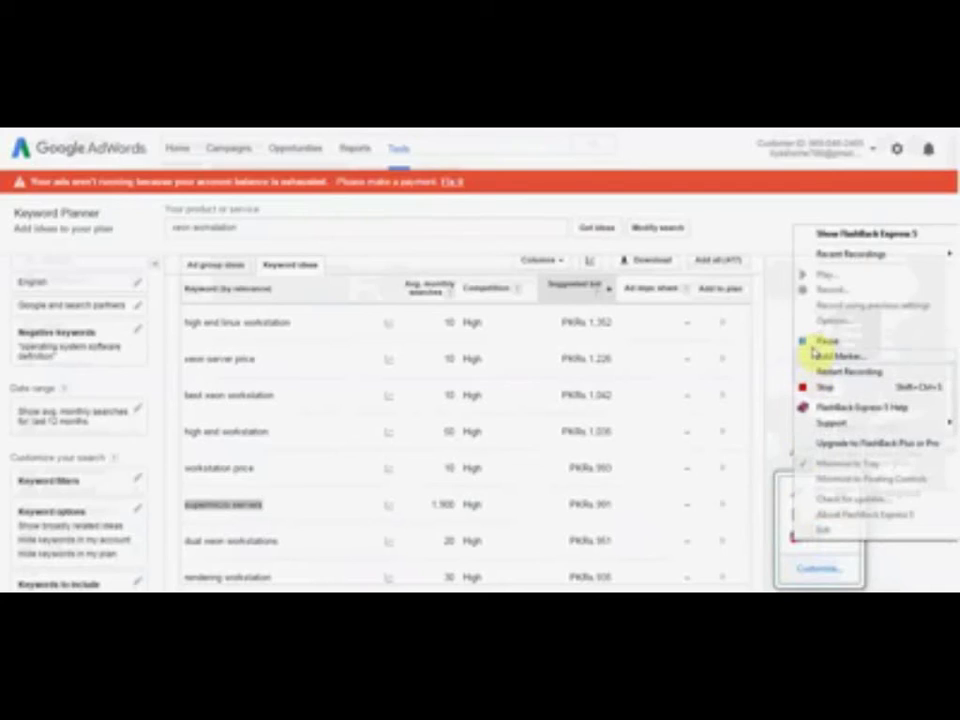